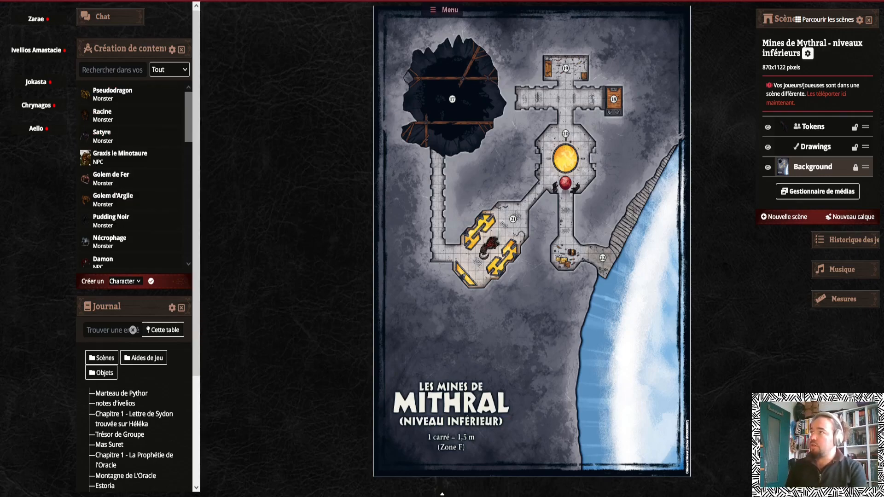
{"action": "left_click", "coordinate": [446, 11]}
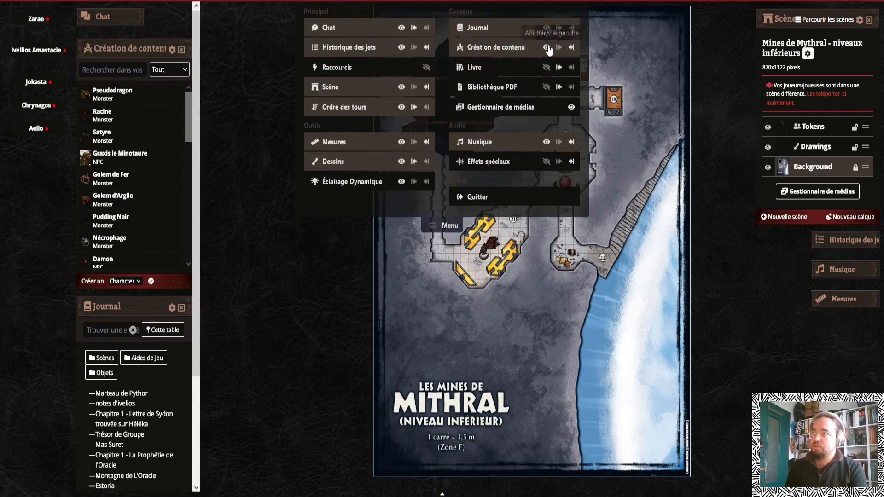
{"action": "left_click", "coordinate": [449, 225]}
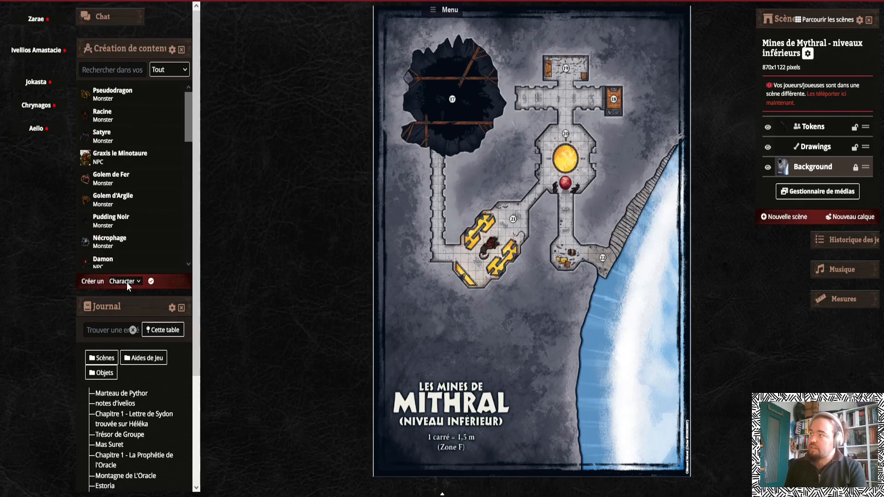
Create a new Monster content sheet and move its window over the map
{"action": "left_click", "coordinate": [128, 317]}
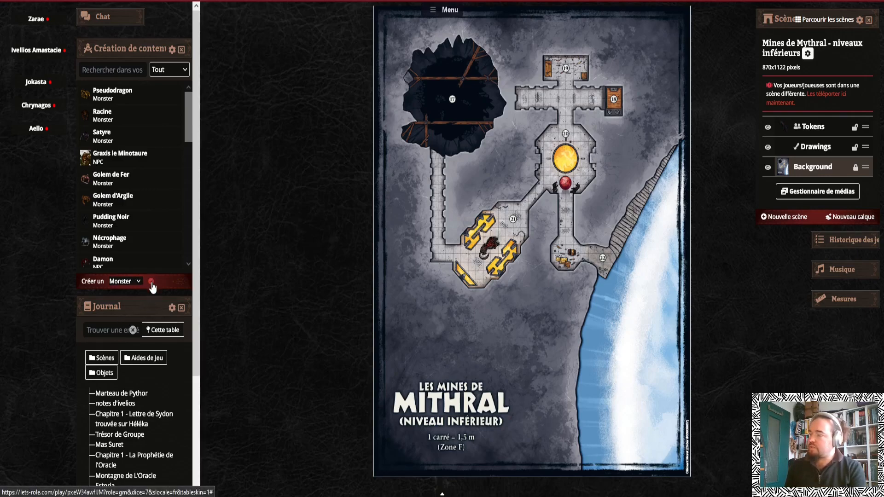
{"action": "left_click", "coordinate": [151, 282]}
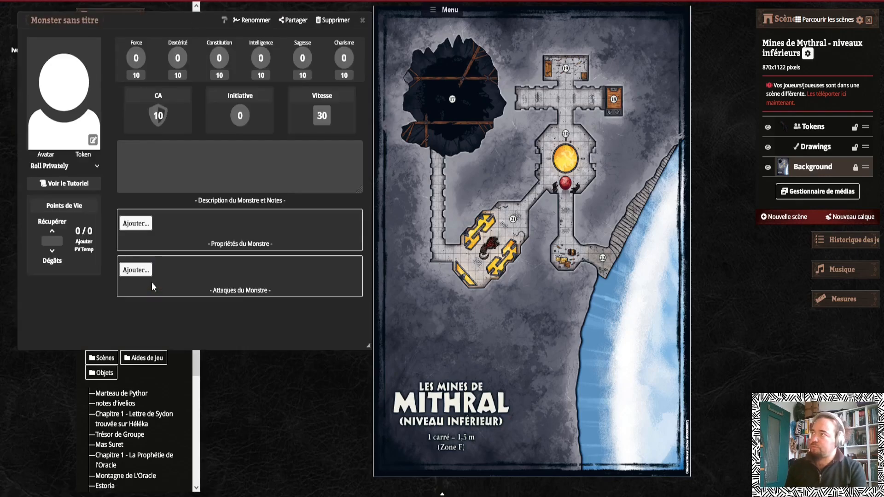
{"action": "left_click_drag", "start_coordinate": [178, 20], "coordinate": [504, 91]}
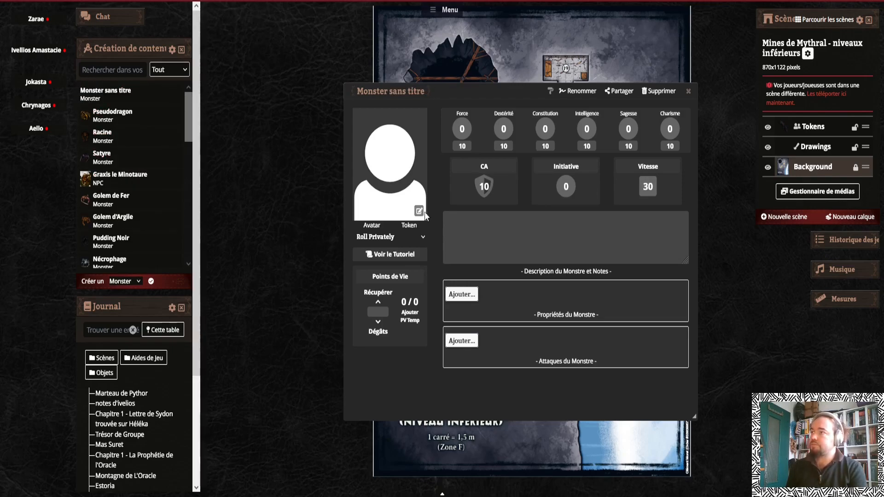
Rename the new monster sheet as Salamandre and save the name
{"action": "left_click", "coordinate": [578, 91]}
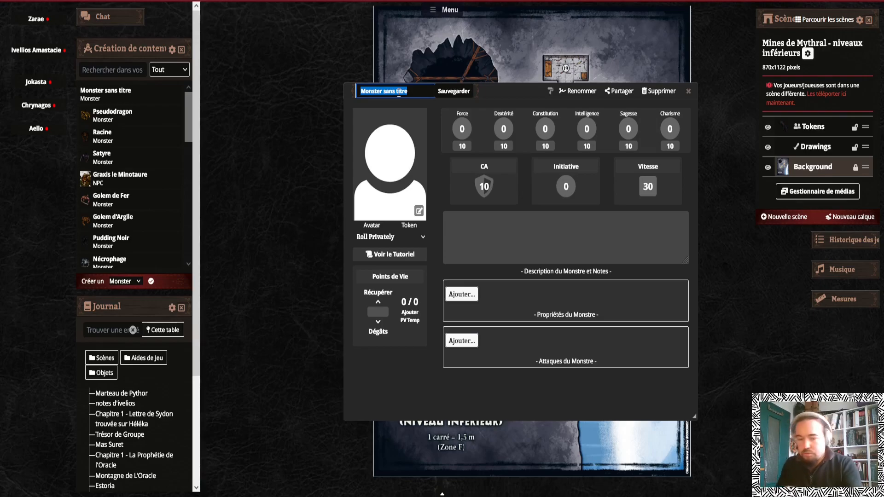
{"action": "type", "text": "Salamandre"}
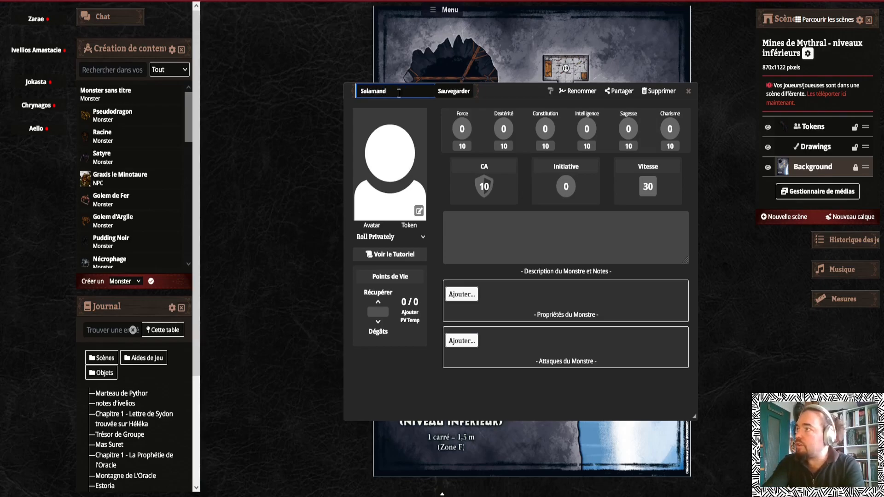
{"action": "left_click", "coordinate": [453, 91]}
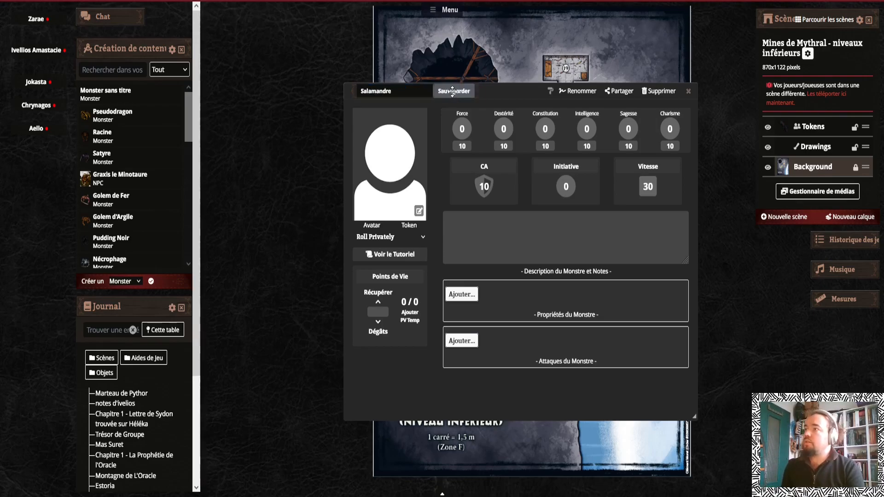
Try the Medieval Character Sheet Skin on the sheet, then switch back to the Défaut skin
{"action": "left_click", "coordinate": [552, 92]}
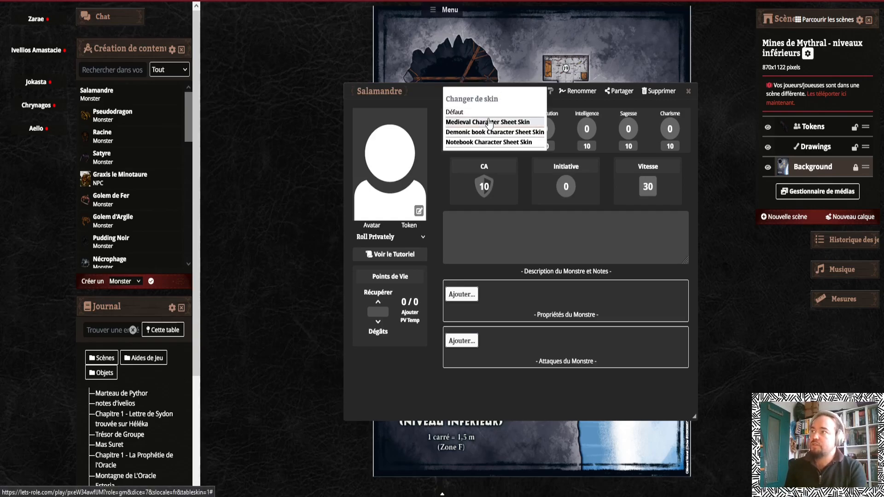
{"action": "left_click", "coordinate": [488, 134]}
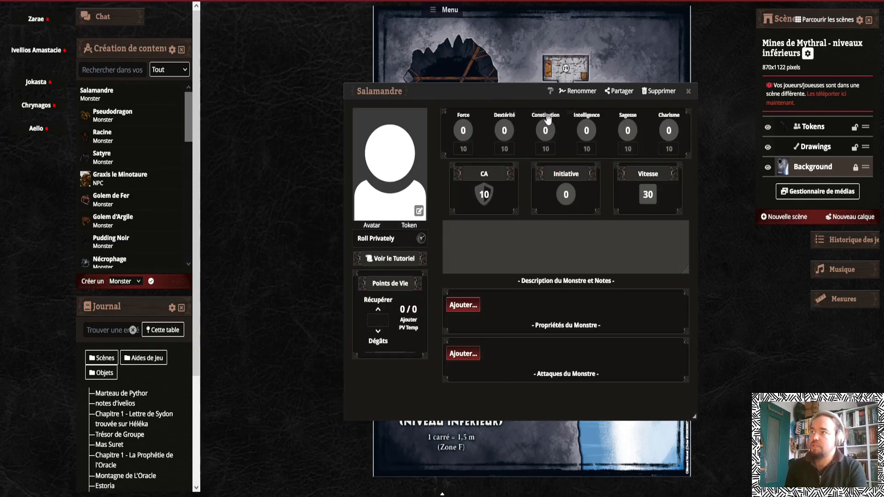
{"action": "left_click", "coordinate": [550, 91]}
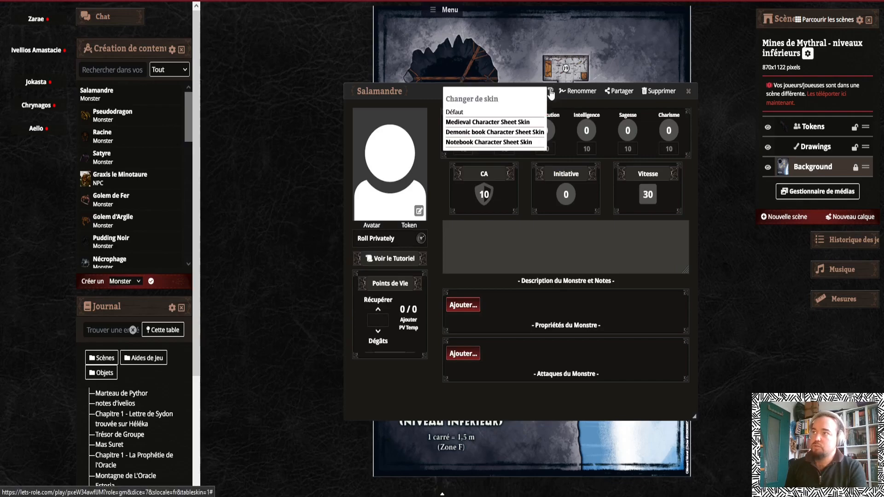
{"action": "left_click", "coordinate": [484, 122]}
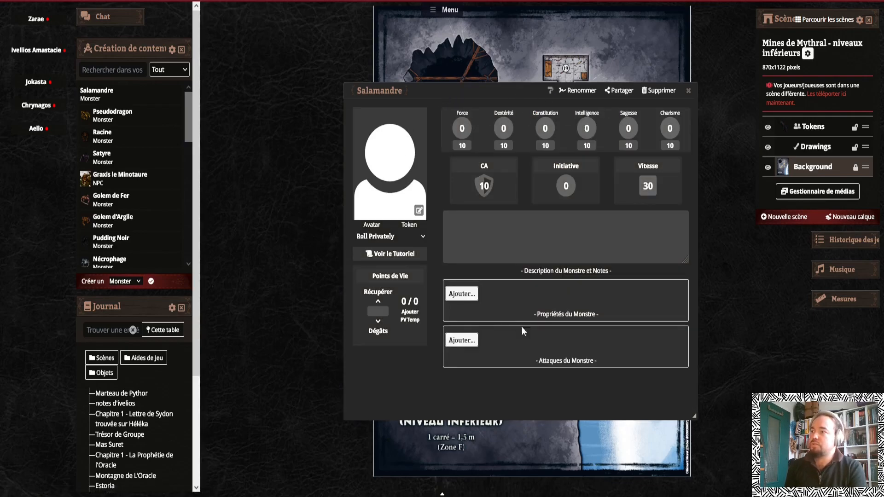
Inspect the sharing options on the Salamandre sheet and on the Pseudodragon sheet, closing both without sharing
{"action": "left_click", "coordinate": [621, 92]}
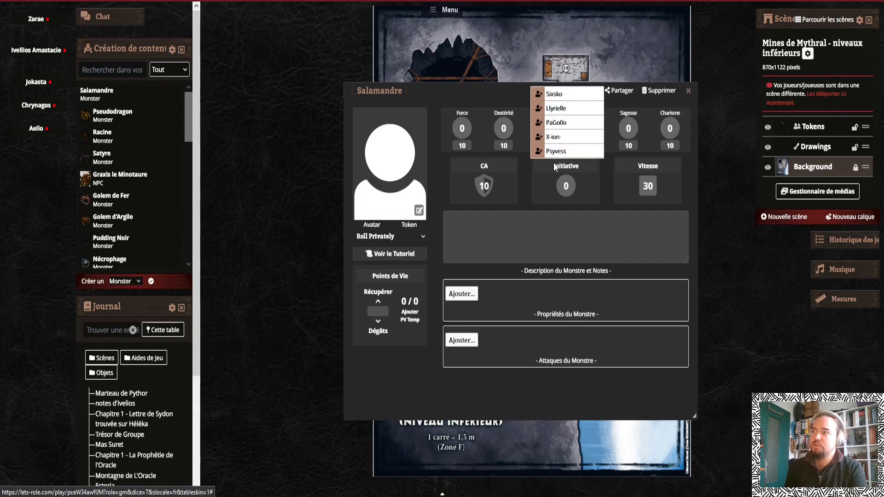
{"action": "left_click", "coordinate": [494, 89]}
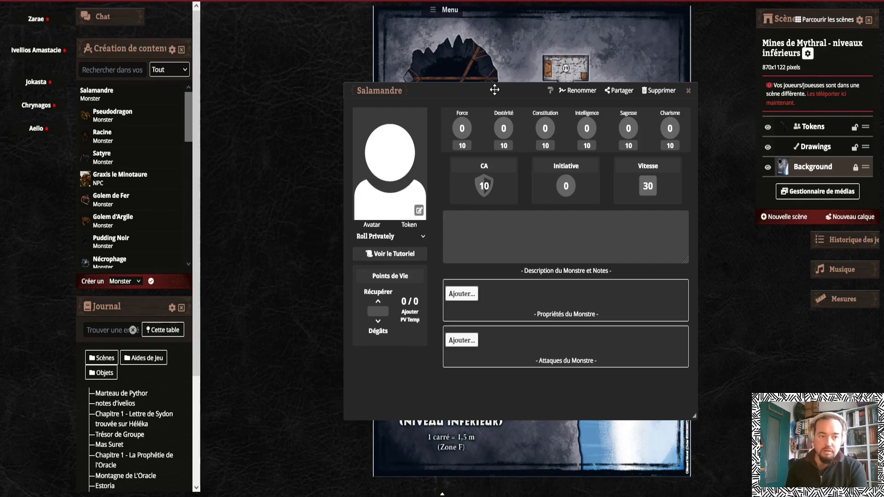
{"action": "left_click", "coordinate": [114, 114]}
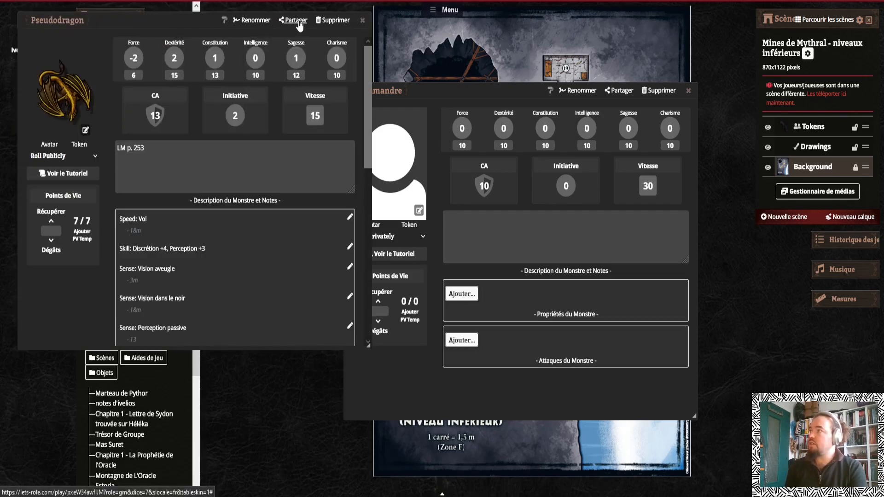
{"action": "left_click", "coordinate": [293, 21]}
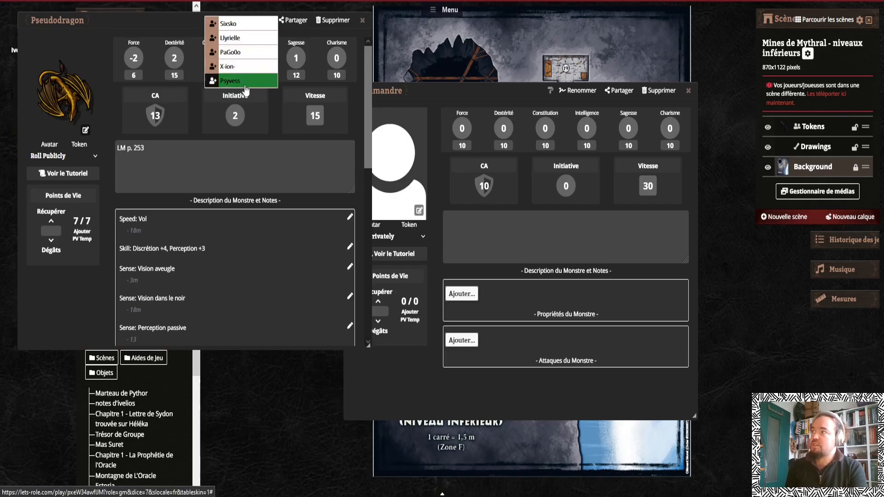
{"action": "left_click", "coordinate": [163, 23]}
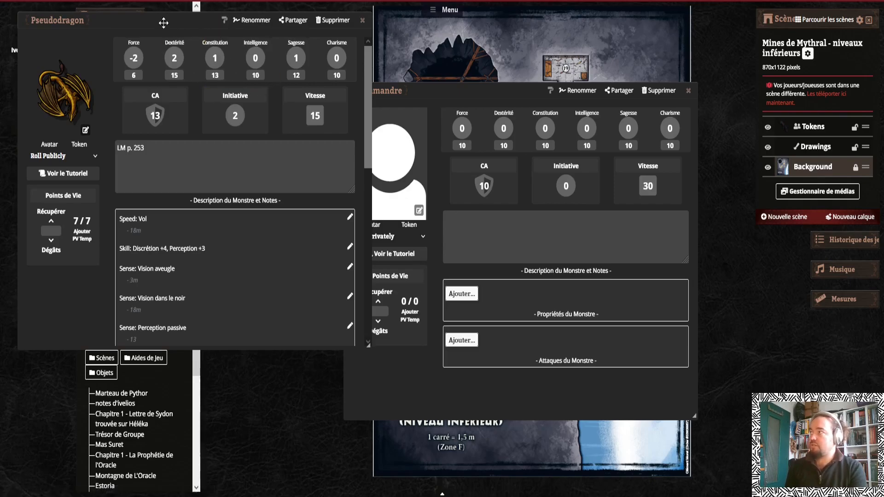
{"action": "left_click", "coordinate": [362, 20]}
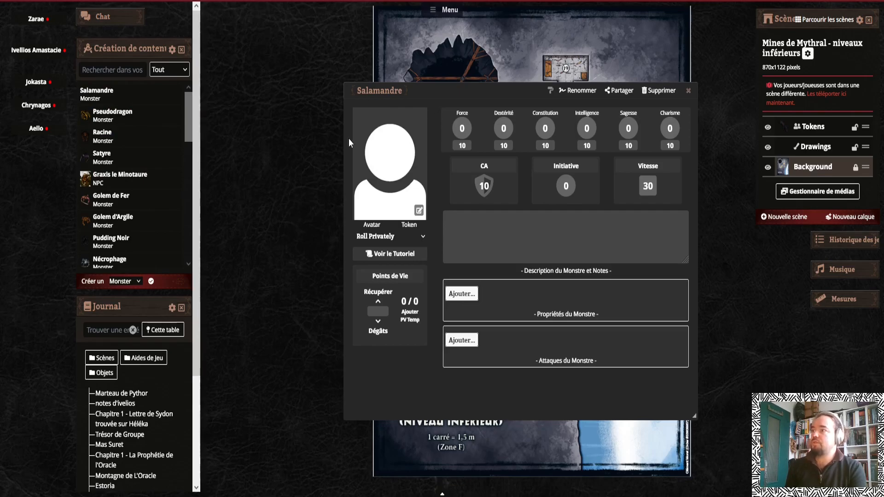
Open the avatar editor and pick the recent red salamander image for both avatar and token
{"action": "left_click", "coordinate": [418, 211]}
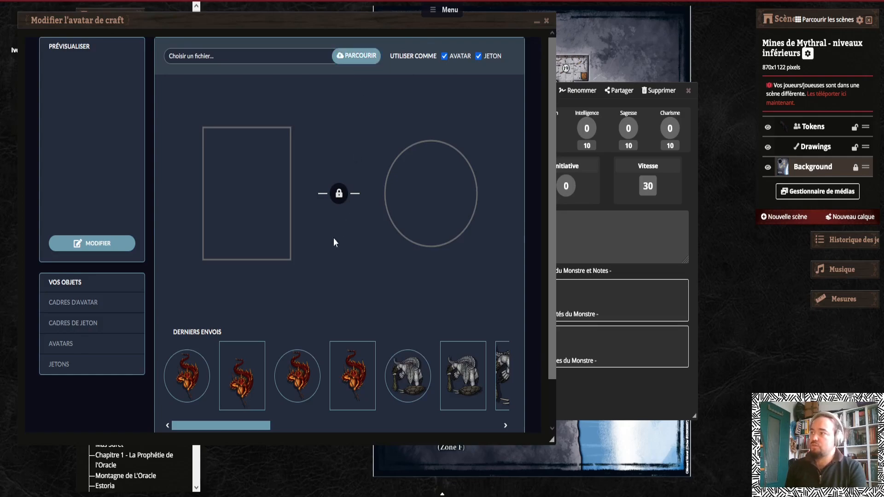
{"action": "left_click", "coordinate": [258, 368]}
{"action": "left_click", "coordinate": [186, 380]}
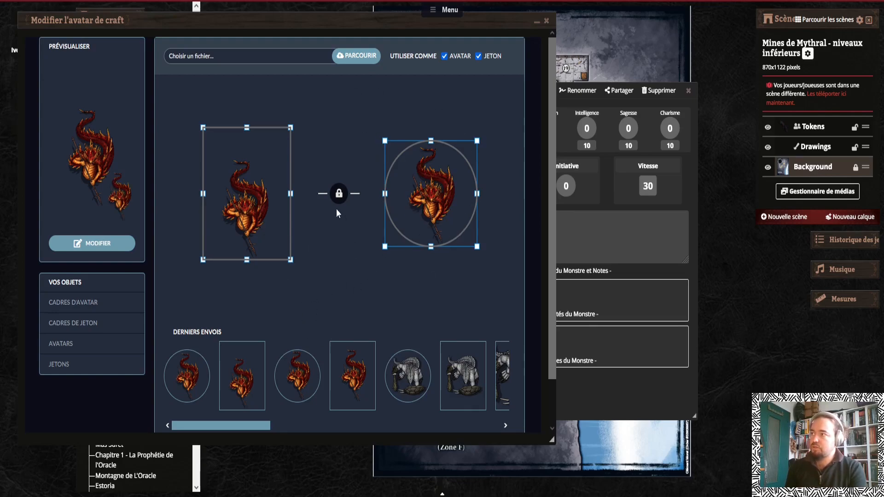
Enlarge the avatar image within its rectangular frame and set the token back to the red salamander image
{"action": "left_click", "coordinate": [413, 375]}
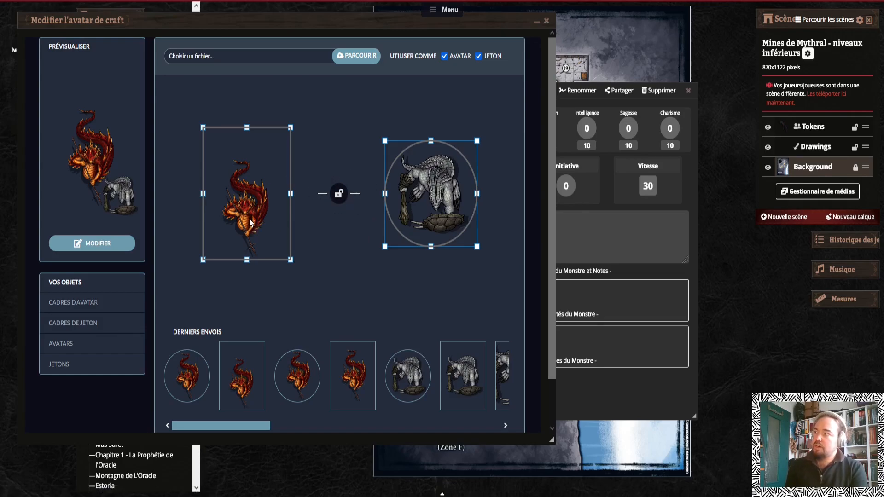
{"action": "left_click_drag", "start_coordinate": [248, 214], "coordinate": [245, 200]}
{"action": "left_click_drag", "start_coordinate": [289, 247], "coordinate": [302, 267]}
{"action": "left_click_drag", "start_coordinate": [259, 214], "coordinate": [258, 205]}
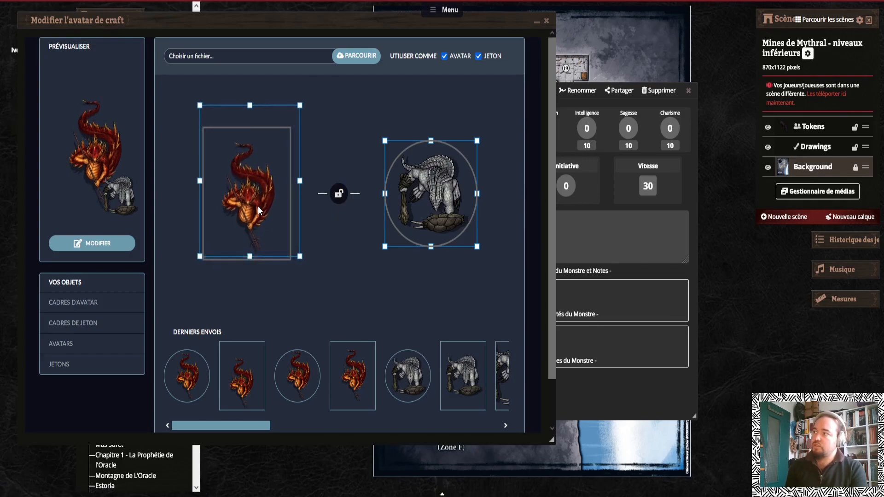
{"action": "left_click", "coordinate": [295, 379]}
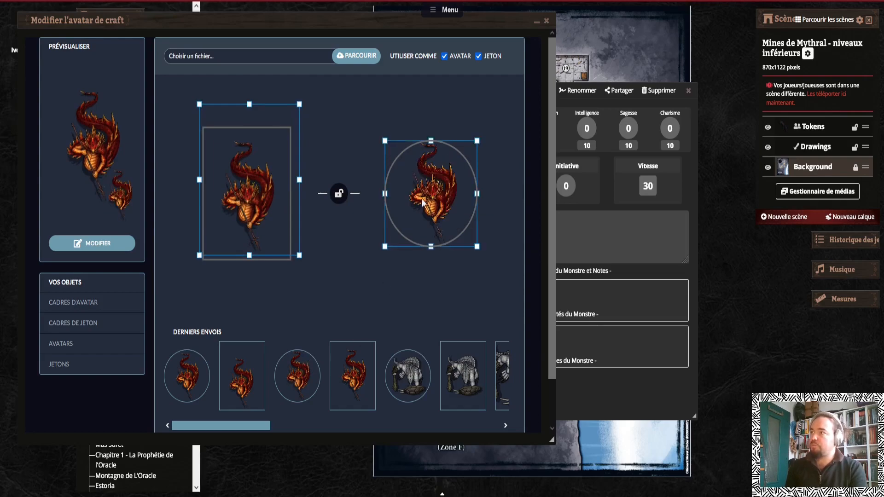
Unlock the token from the avatar, resize and centre the salamander inside the round token frame, and apply
{"action": "left_click_drag", "start_coordinate": [435, 189], "coordinate": [458, 194]}
{"action": "left_click", "coordinate": [339, 199]}
{"action": "left_click", "coordinate": [339, 193]}
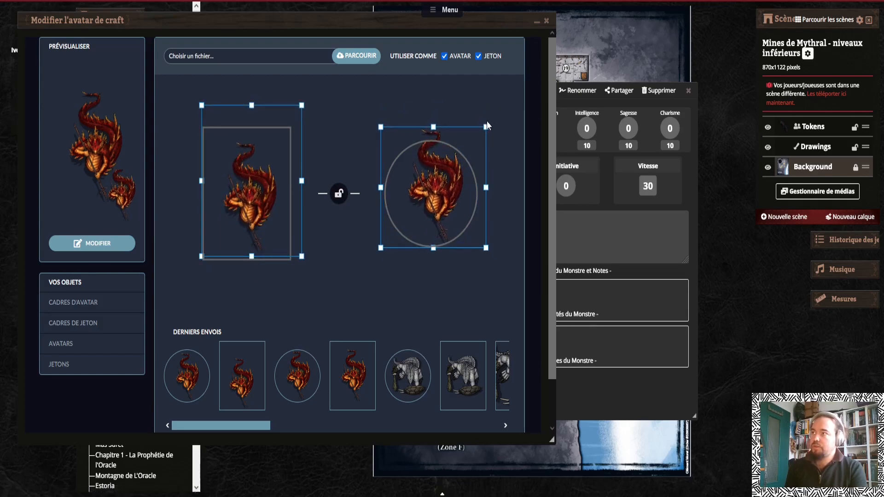
{"action": "left_click_drag", "start_coordinate": [486, 126], "coordinate": [460, 157]}
{"action": "left_click_drag", "start_coordinate": [413, 207], "coordinate": [421, 197]}
{"action": "left_click_drag", "start_coordinate": [467, 237], "coordinate": [473, 249]}
{"action": "left_click_drag", "start_coordinate": [436, 202], "coordinate": [432, 202]}
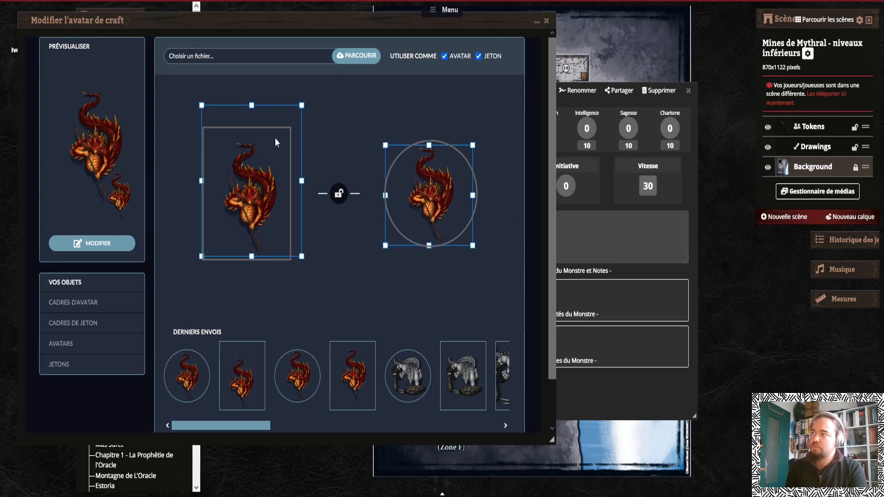
{"action": "scroll", "coordinate": [550, 299], "scroll_direction": "down", "scroll_amount": 2}
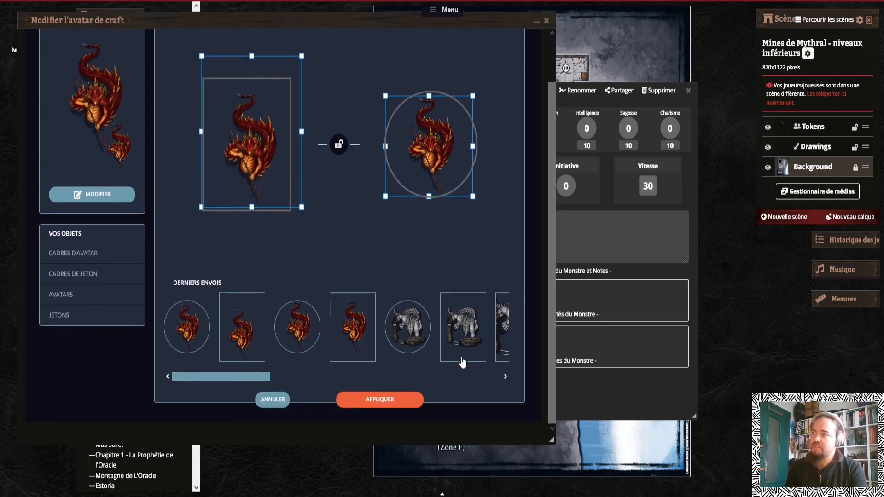
{"action": "left_click", "coordinate": [377, 399]}
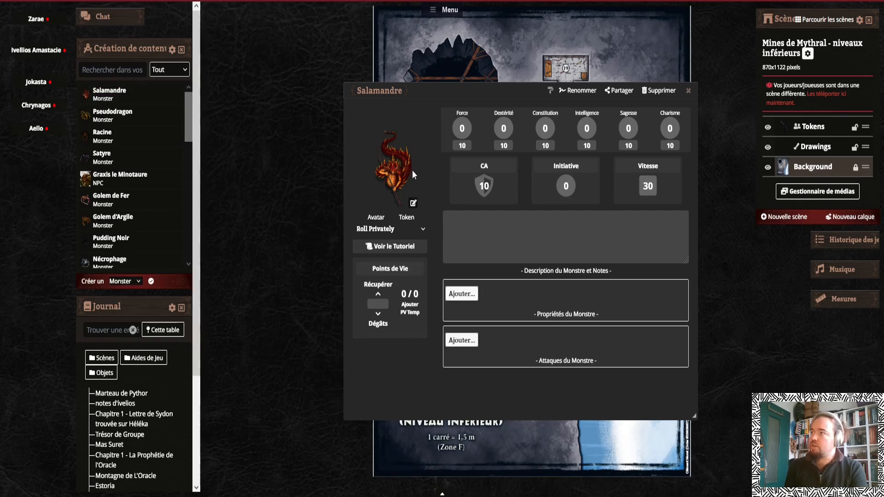
Switch the sheet to Roll Publicly and set the monster's maximum and current hit points to 90
{"action": "left_click", "coordinate": [379, 230]}
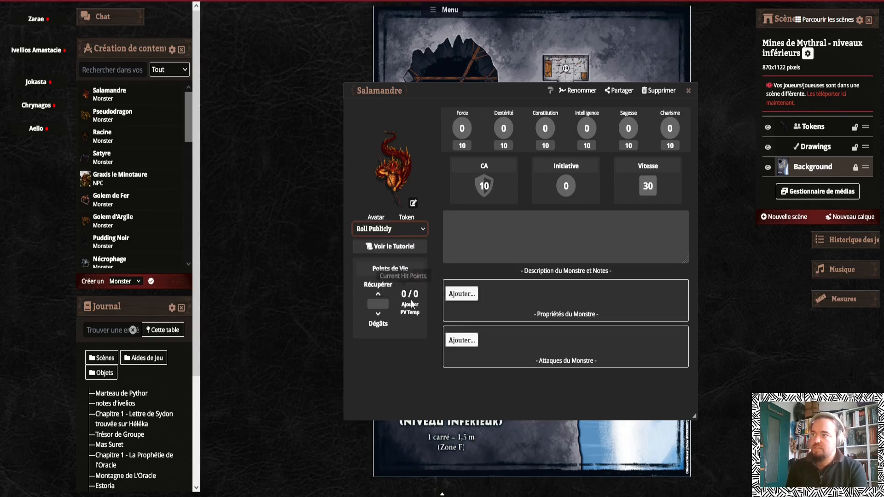
{"action": "left_click", "coordinate": [394, 271]}
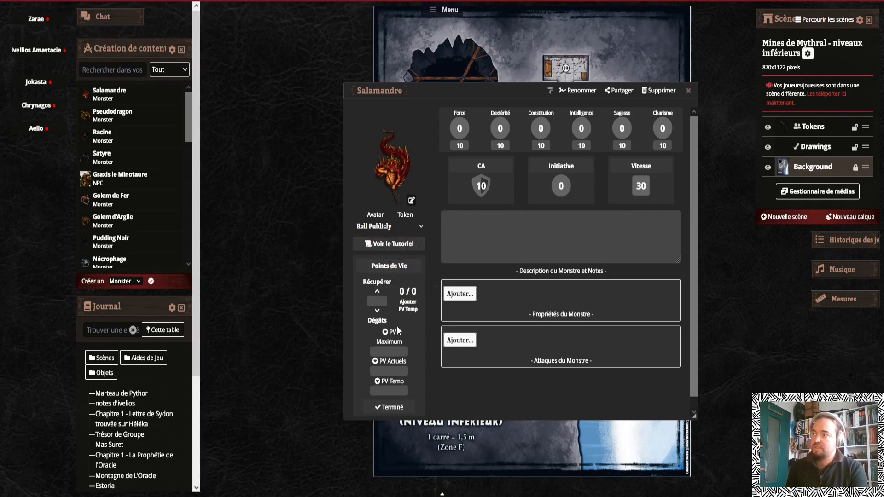
{"action": "left_click", "coordinate": [399, 350]}
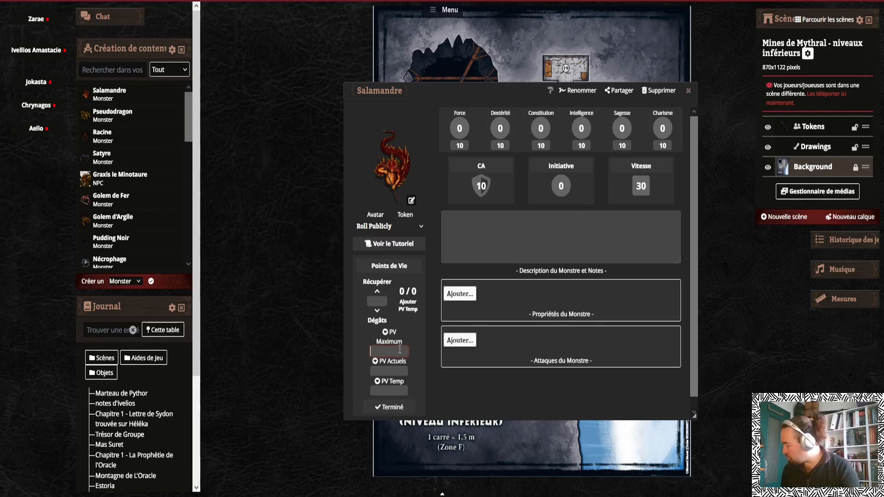
{"action": "type", "text": "90"}
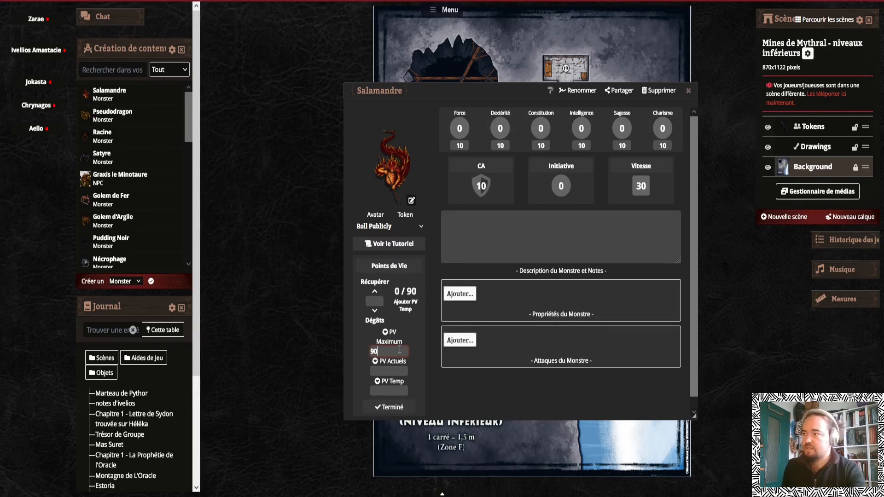
{"action": "key", "text": "Tab"}
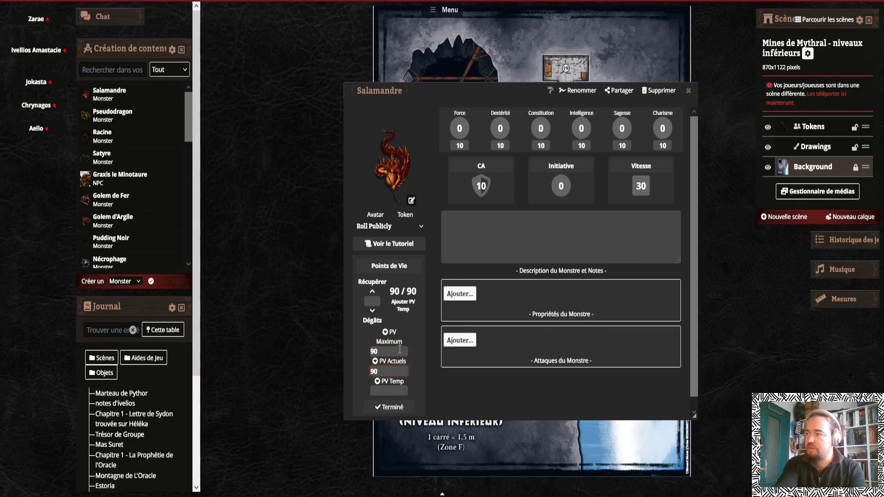
{"action": "left_click", "coordinate": [392, 391]}
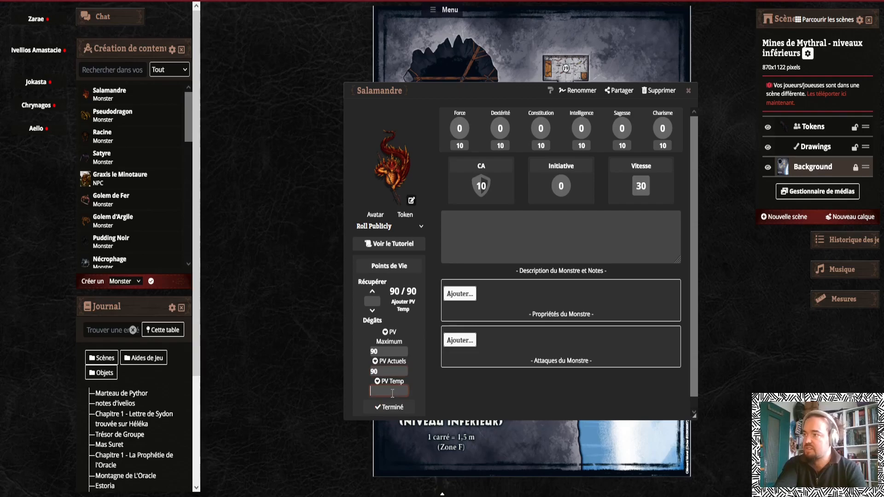
{"action": "left_click", "coordinate": [392, 407]}
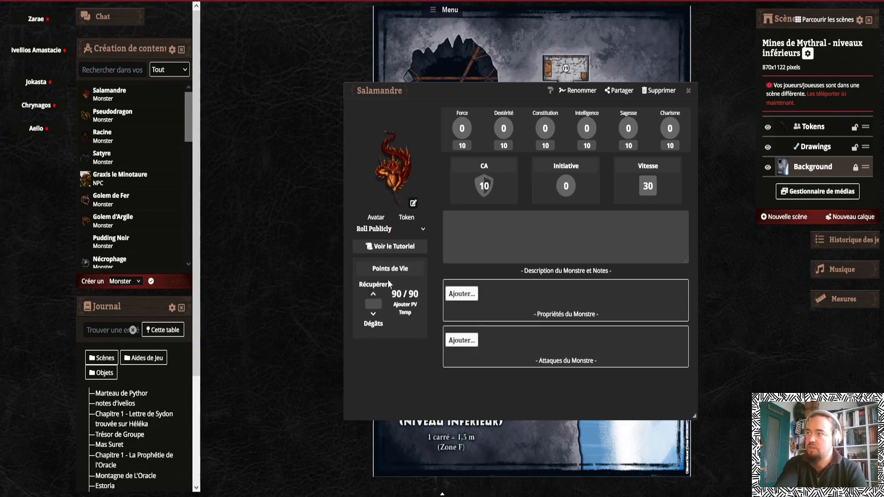
Test the hit point controls by dealing 10 damage to the Salamandre and recovering 10 hit points
{"action": "left_click", "coordinate": [407, 310]}
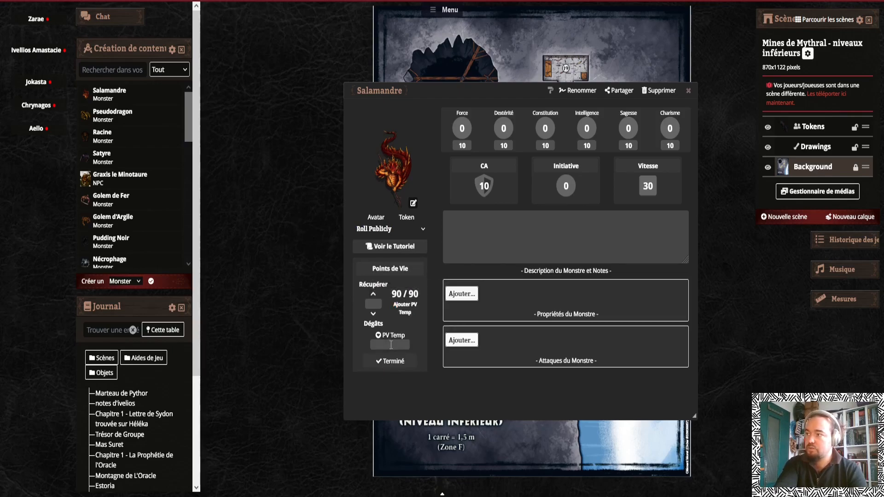
{"action": "left_click", "coordinate": [395, 360]}
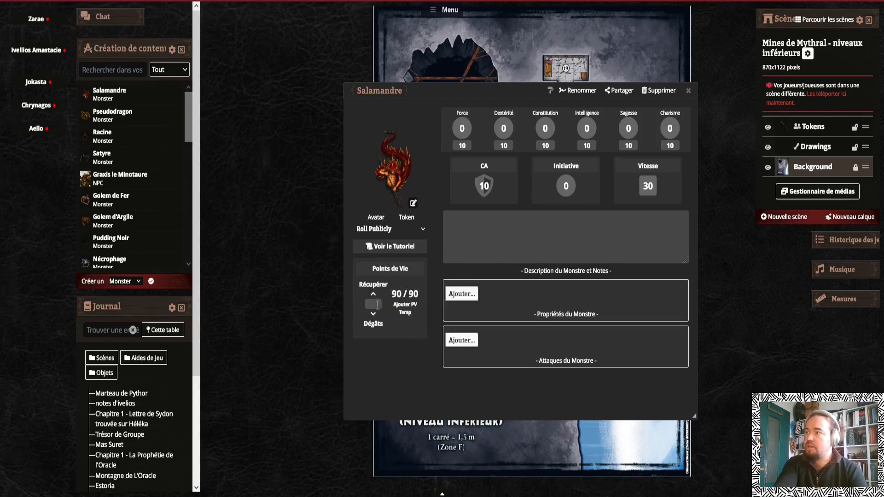
{"action": "type", "text": "10"}
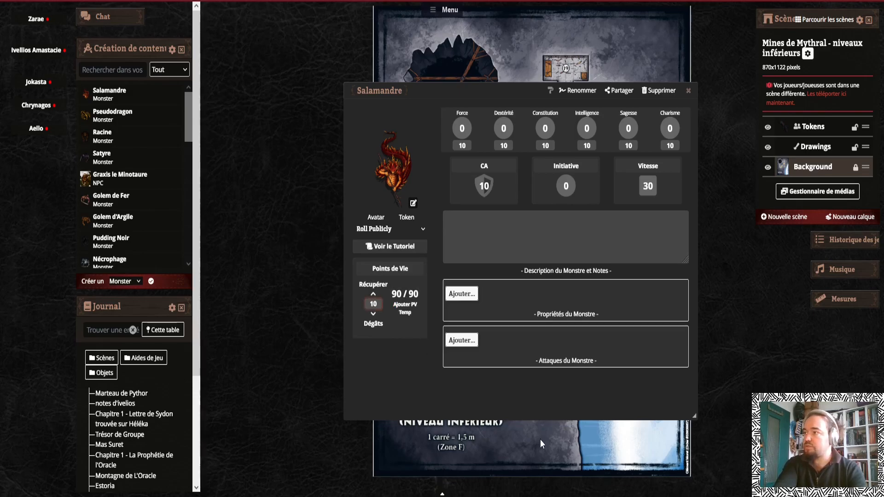
{"action": "left_click", "coordinate": [373, 317]}
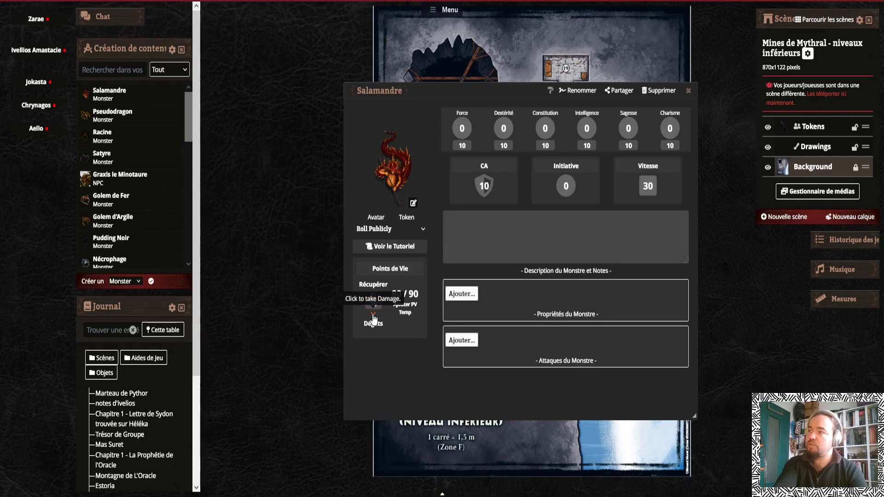
{"action": "left_click", "coordinate": [373, 295]}
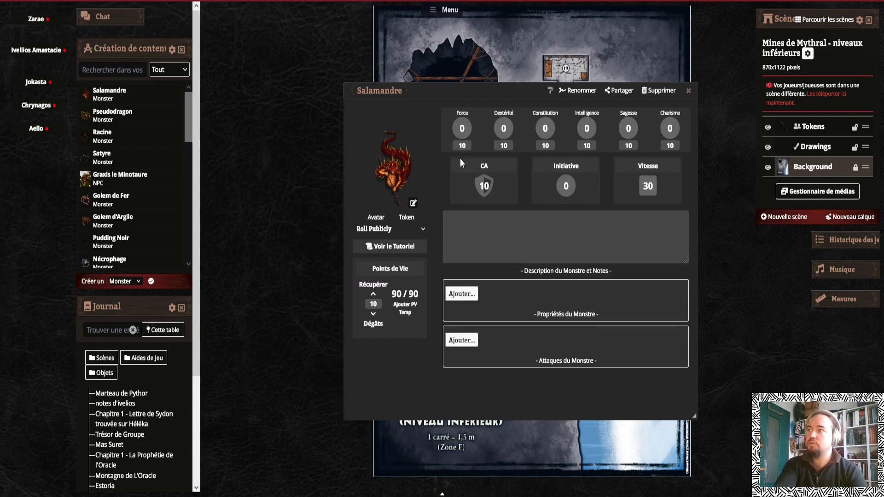
Set the ability scores to Force 18, Dextérité 14, Constitution 15, Intelligence 11, Sagesse 10 and Charisme 12
{"action": "double_click", "coordinate": [466, 146]}
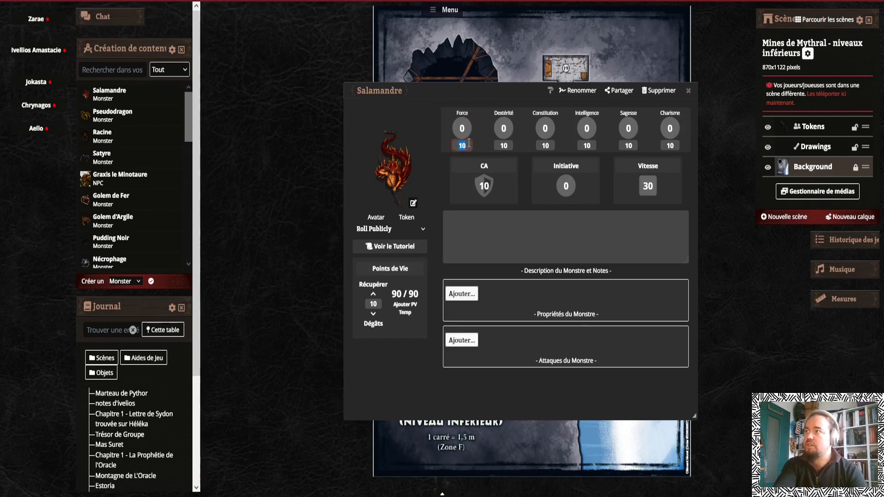
{"action": "type", "text": "18"}
{"action": "key", "text": "Tab"}
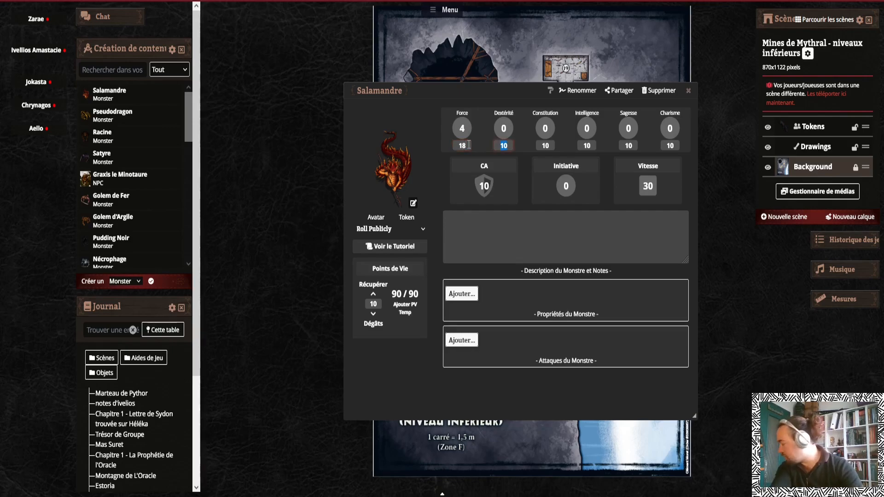
{"action": "type", "text": "14"}
{"action": "key", "text": "Tab"}
{"action": "type", "text": "15"}
{"action": "key", "text": "Tab"}
{"action": "type", "text": "11"}
{"action": "key", "text": "Tab"}
{"action": "type", "text": "10"}
{"action": "key", "text": "Tab"}
{"action": "type", "text": "12"}
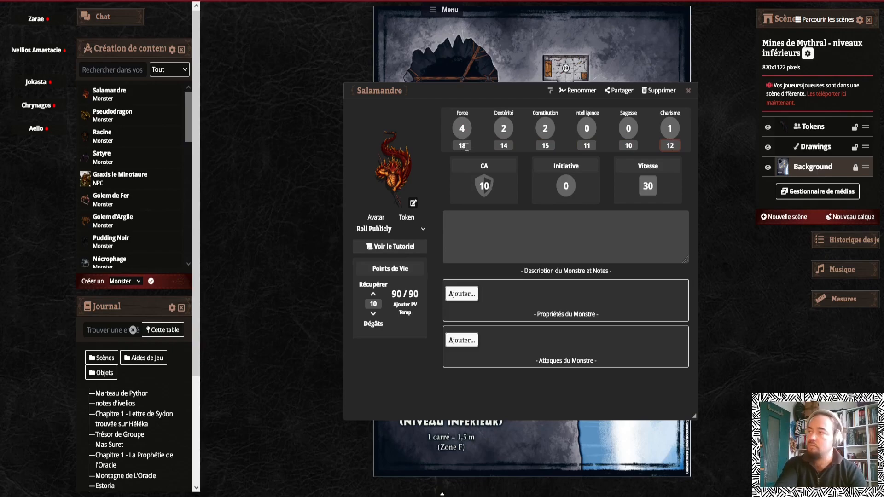
Roll a Strength check from the sheet twice and dismiss each dice result
{"action": "left_click", "coordinate": [482, 125]}
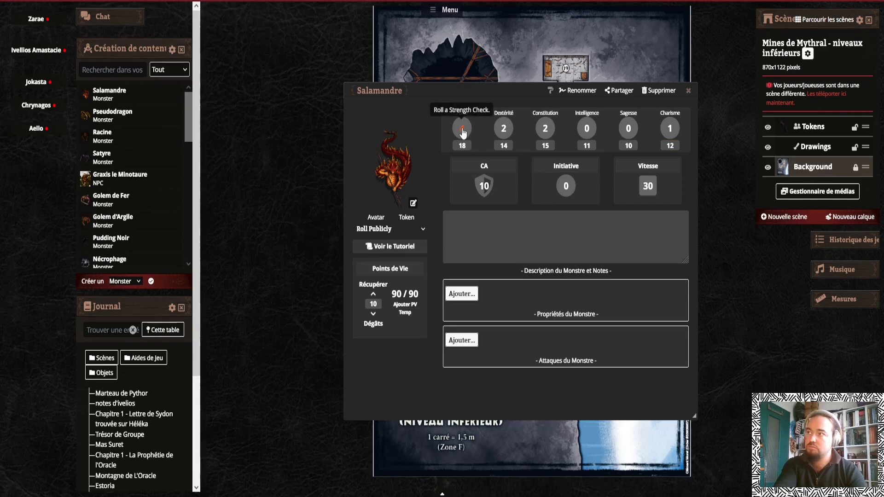
{"action": "left_click", "coordinate": [463, 133]}
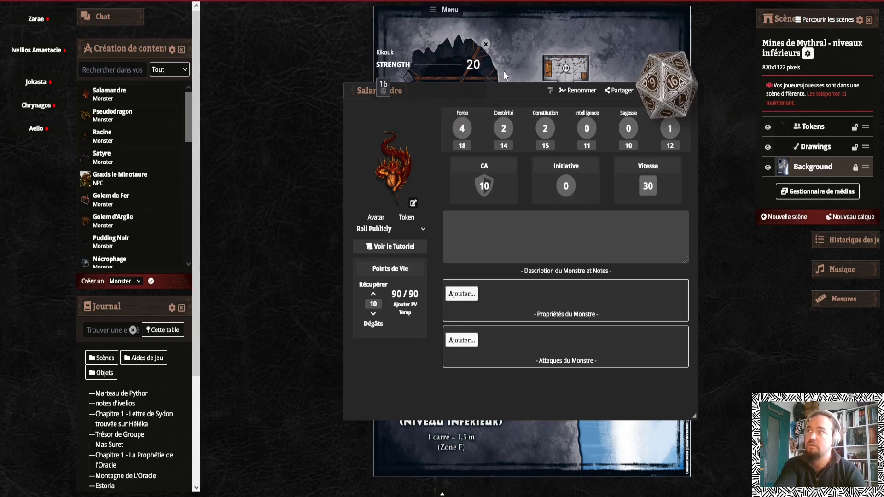
{"action": "left_click", "coordinate": [486, 44]}
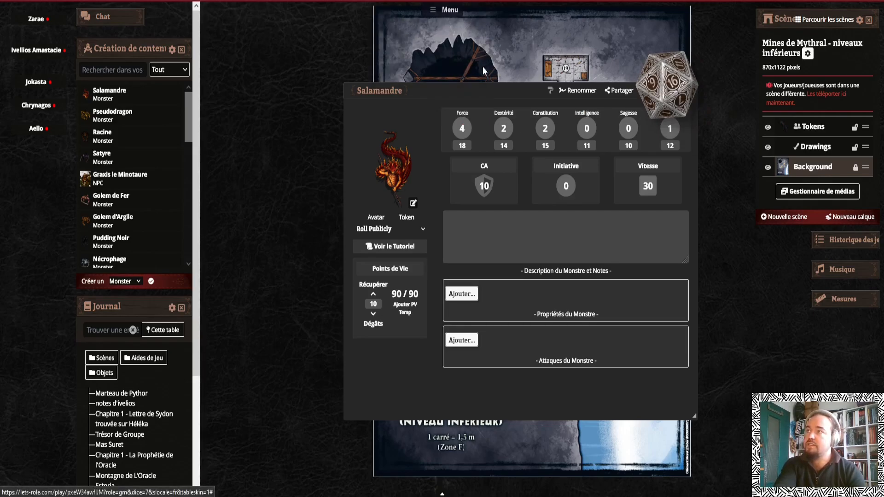
{"action": "left_click", "coordinate": [466, 114]}
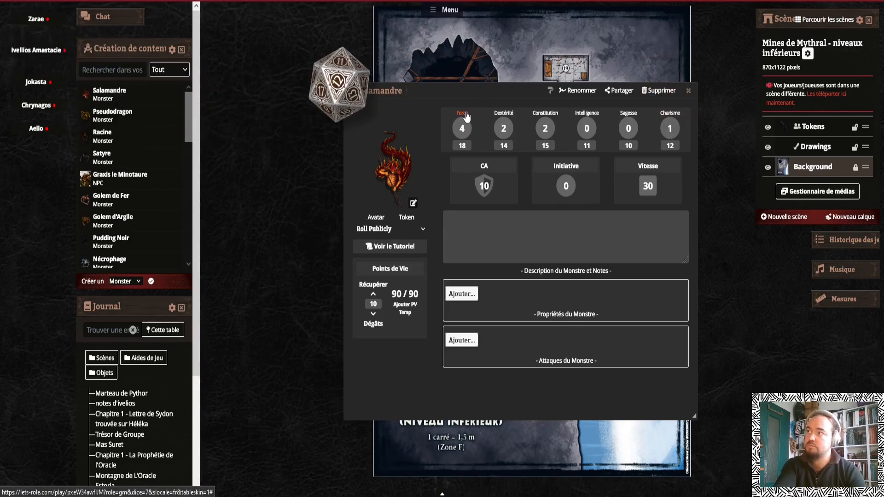
{"action": "left_click", "coordinate": [484, 52]}
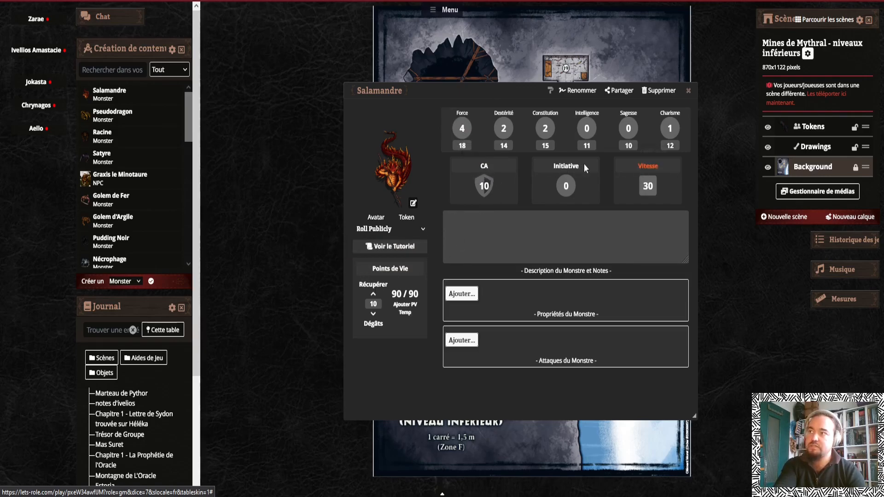
Set the monster's armour class (CA) to 15
{"action": "left_click", "coordinate": [483, 167]}
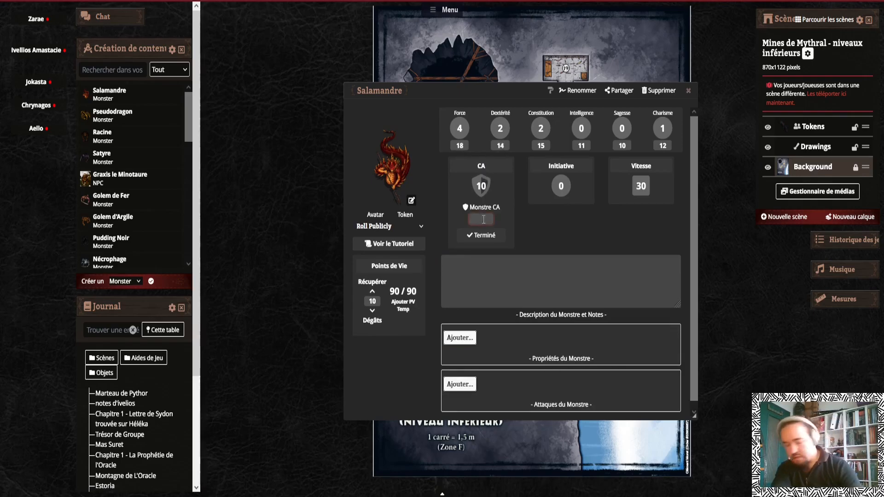
{"action": "type", "text": "15"}
{"action": "left_click", "coordinate": [481, 235]}
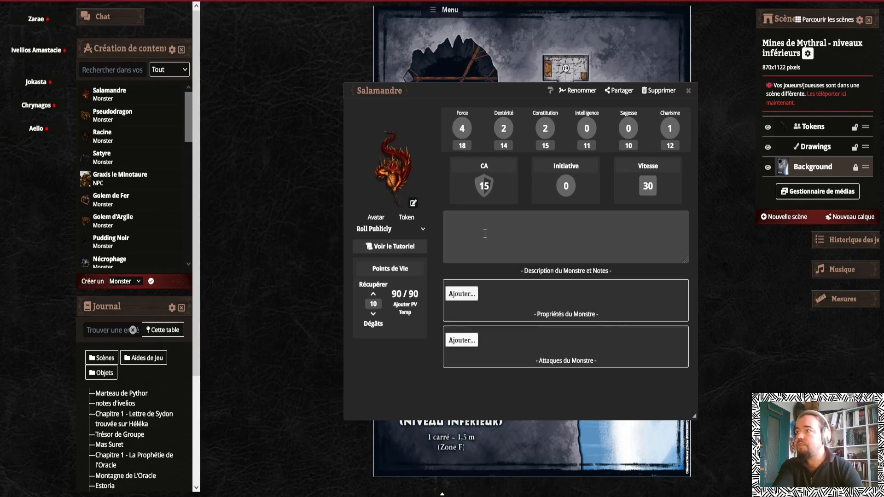
Set the monster's initiative bonus to 2
{"action": "left_click", "coordinate": [567, 184]}
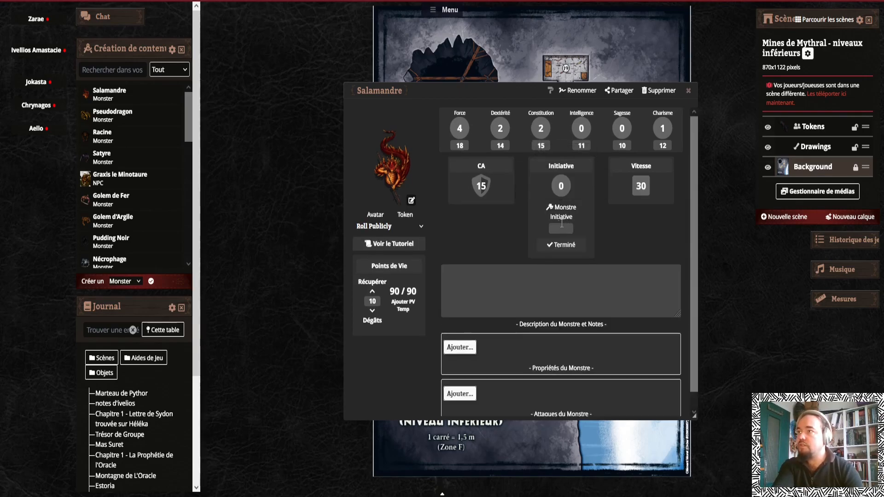
{"action": "left_click", "coordinate": [563, 226]}
{"action": "type", "text": "2"}
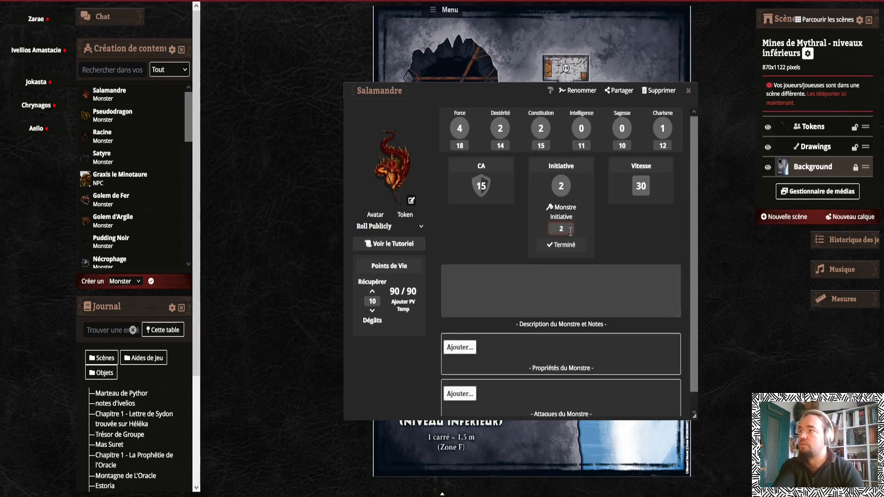
{"action": "left_click", "coordinate": [568, 249]}
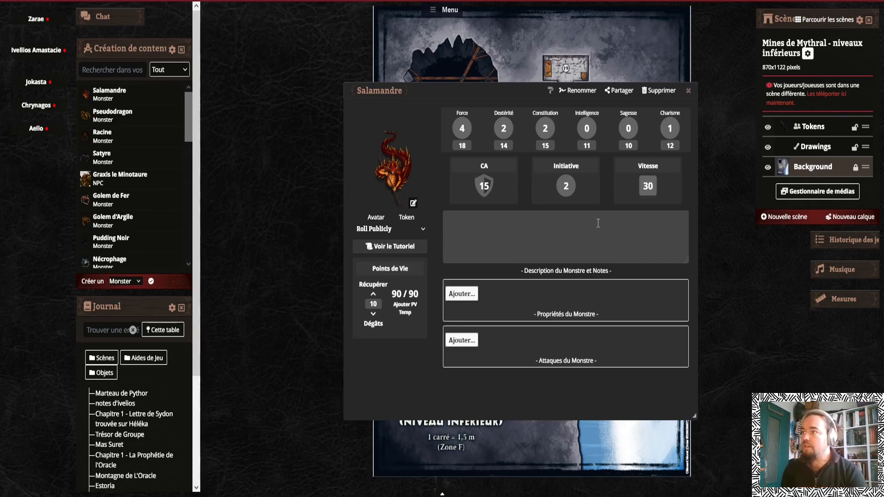
Write the description "Elémentaire de taille G, NM" with "LM p. 262" on a second line
{"action": "left_click", "coordinate": [557, 222]}
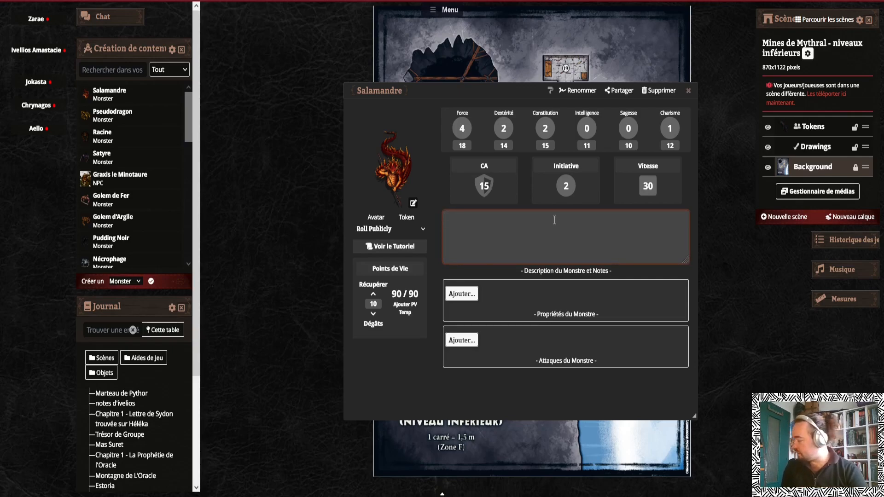
{"action": "type", "text": "Elémentaire"}
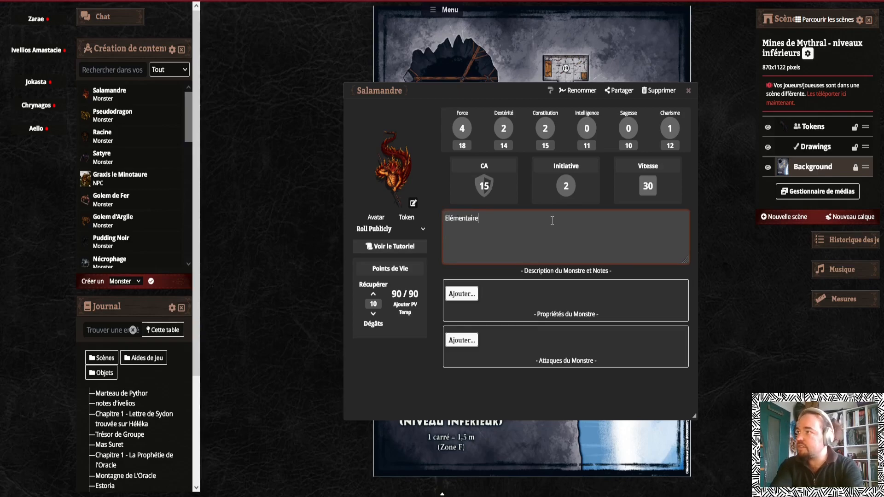
{"action": "type", "text": " de tail"}
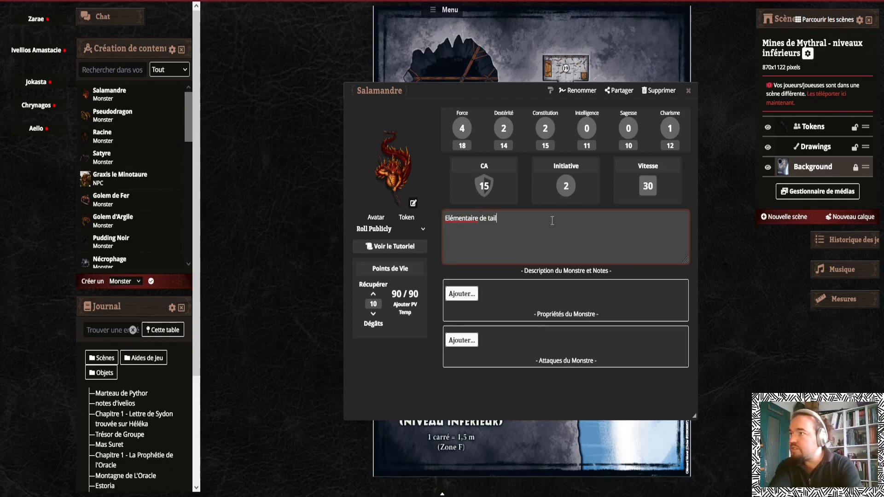
{"action": "type", "text": "le G, NM"}
{"action": "key", "text": "Return"}
{"action": "type", "text": "LM p."}
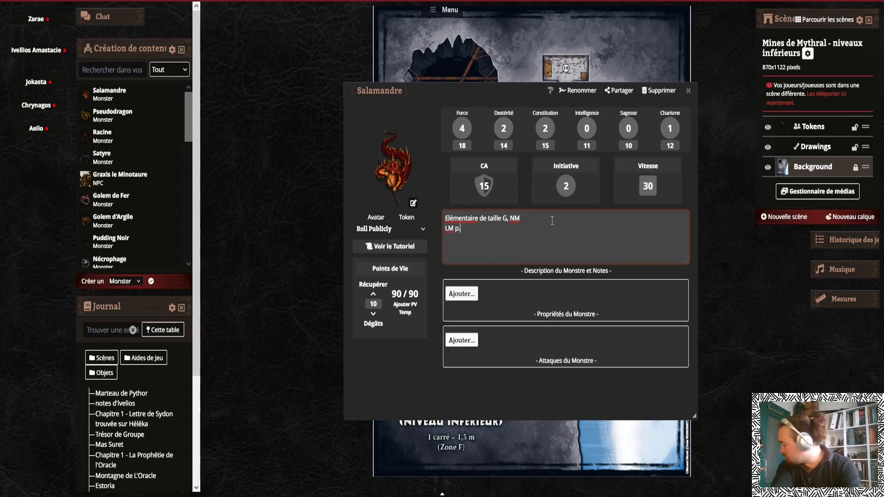
{"action": "type", "text": "62"}
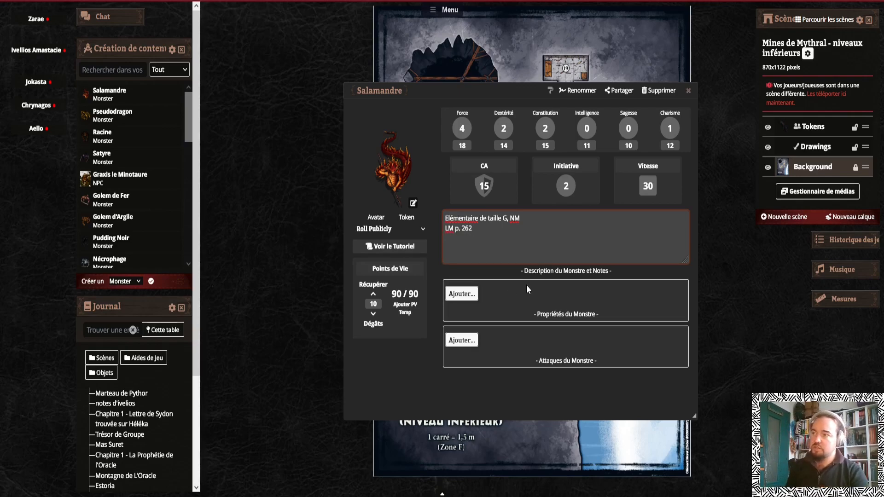
{"action": "left_click", "coordinate": [500, 273]}
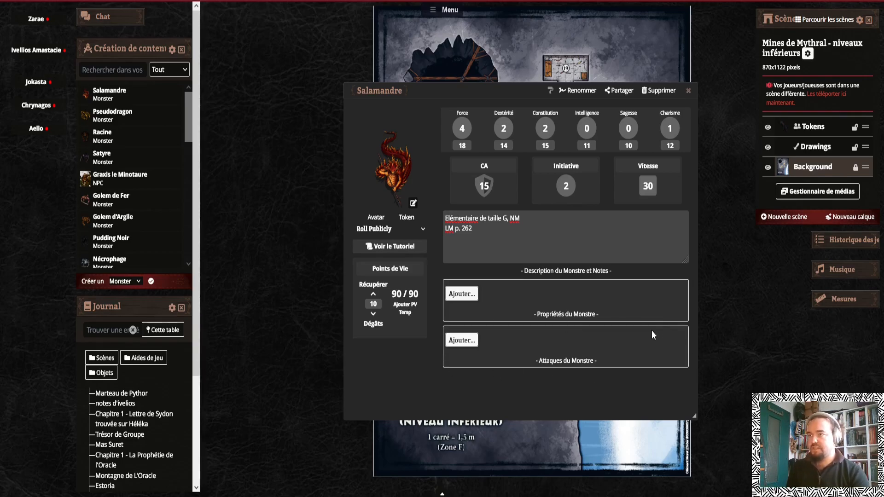
Add a Damage Vulnerability property named Froid to the monster's properties
{"action": "left_click", "coordinate": [463, 294]}
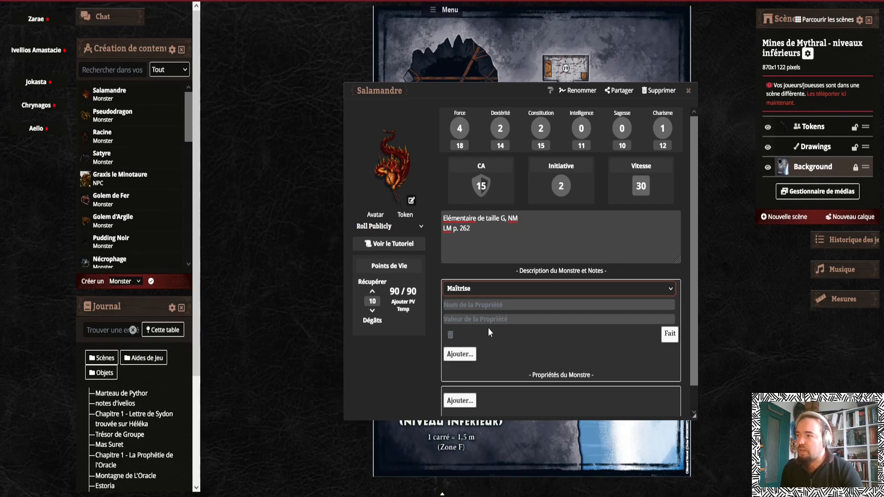
{"action": "key", "text": "v"}
{"action": "left_click", "coordinate": [475, 306]}
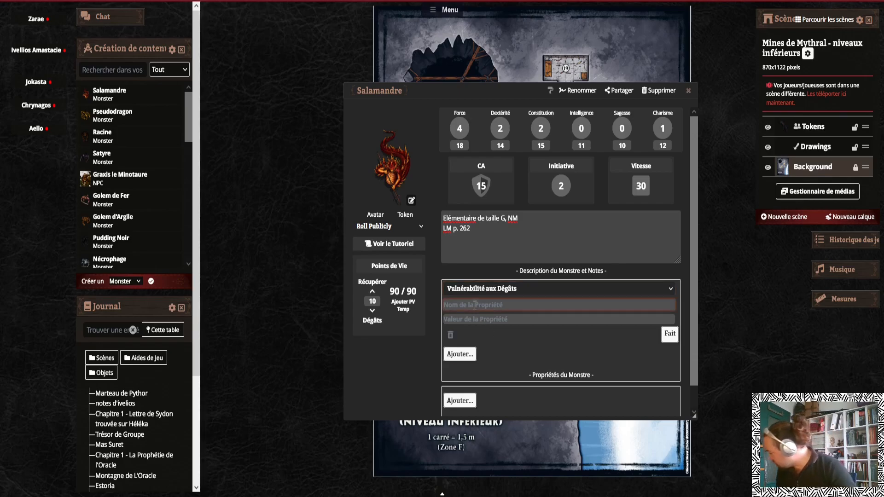
{"action": "type", "text": "Froid"}
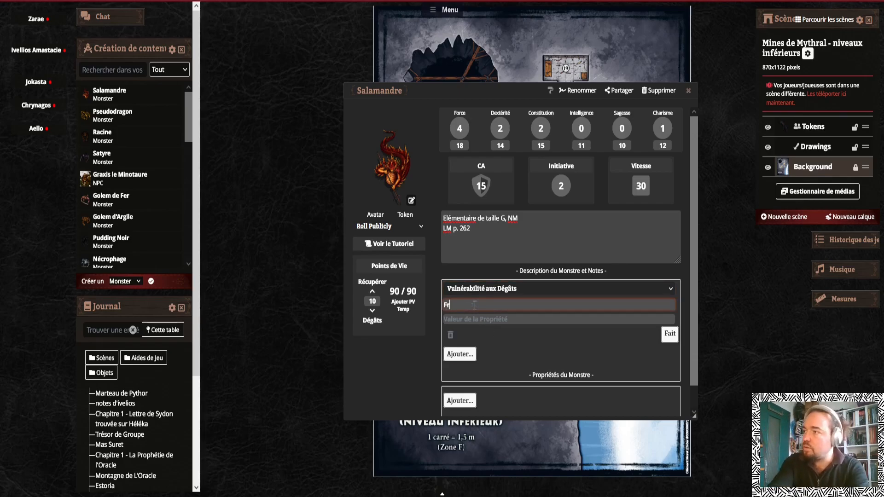
{"action": "left_click", "coordinate": [668, 334]}
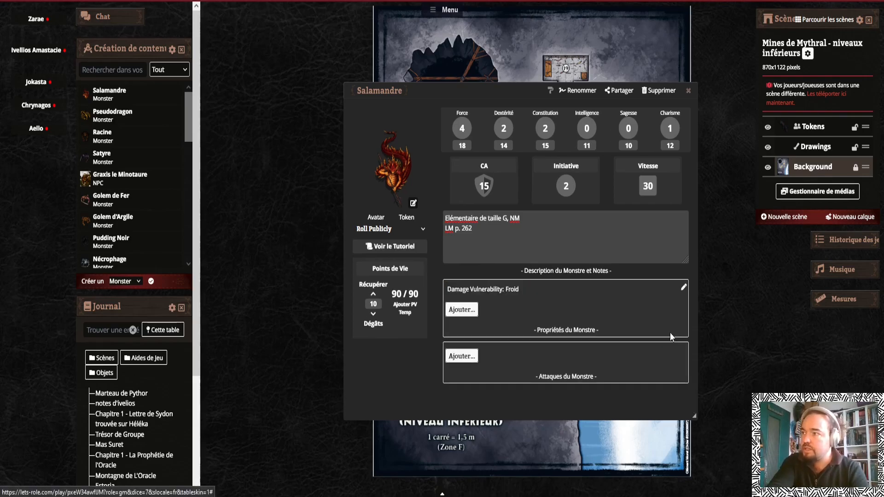
Add a Damage Resistance property named "Contondants, Perforants et Tranchants" with the value "Infligés par des attaques non magiques"
{"action": "left_click", "coordinate": [458, 310]}
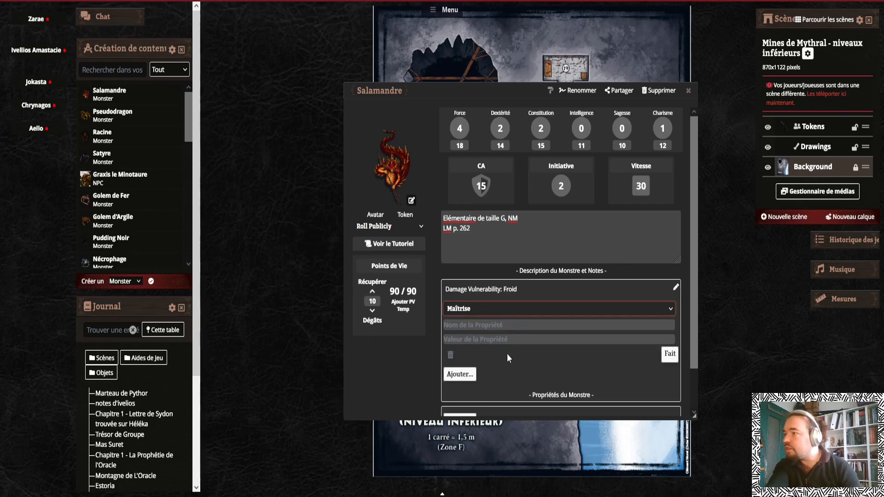
{"action": "left_click", "coordinate": [495, 361]}
{"action": "left_click", "coordinate": [478, 322]}
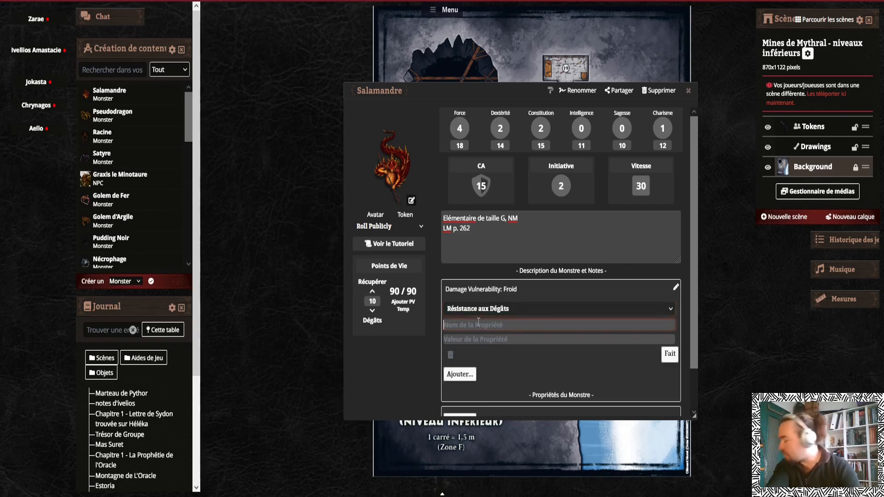
{"action": "type", "text": "Con"}
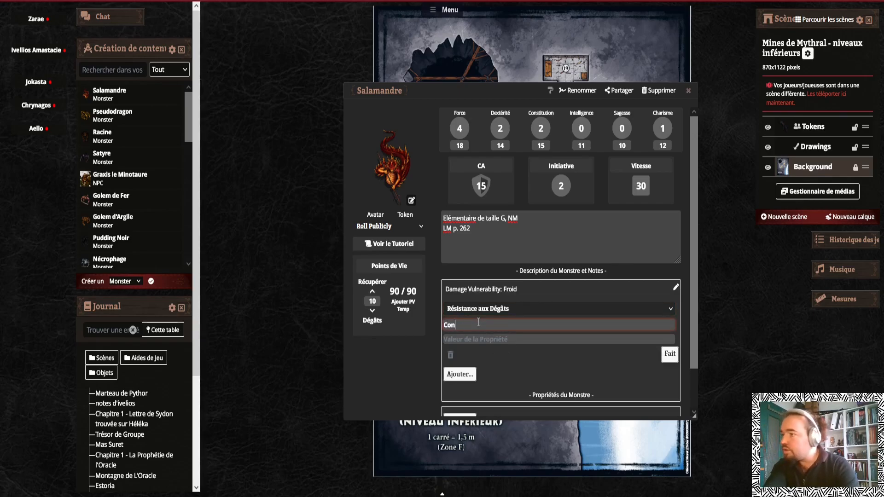
{"action": "type", "text": "tondants"}
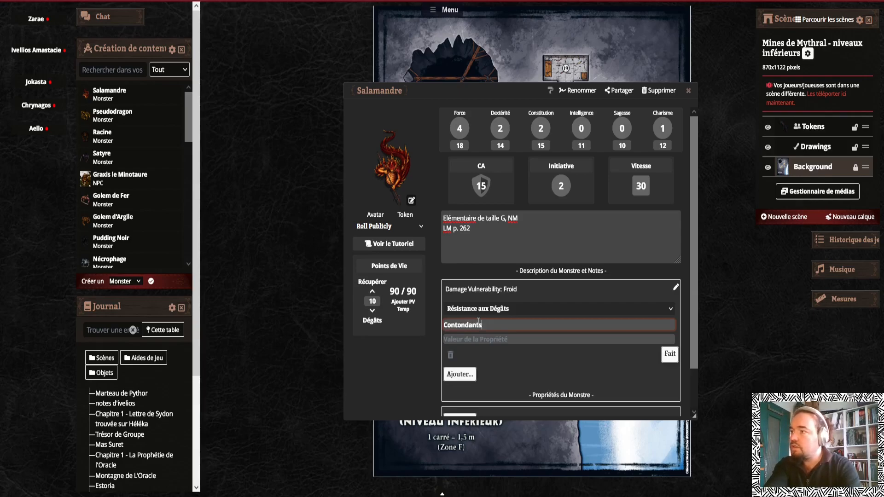
{"action": "type", "text": ", Perforants et"}
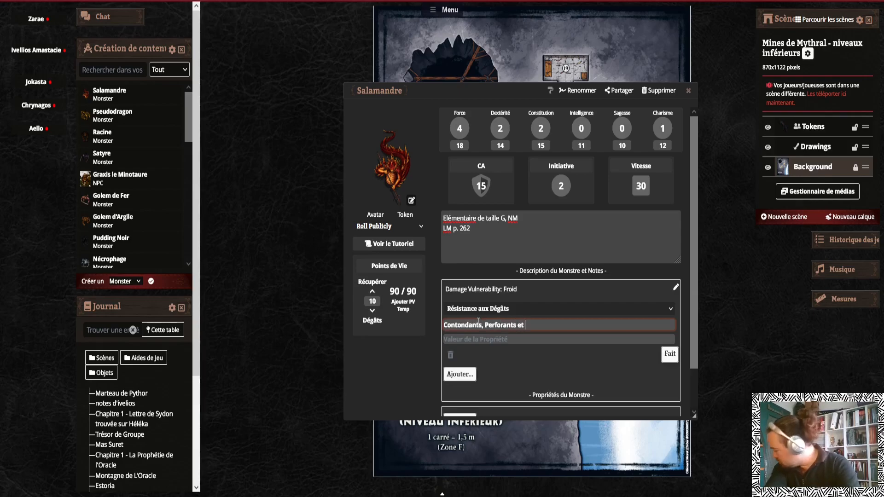
{"action": "type", "text": " Tranchants inf"}
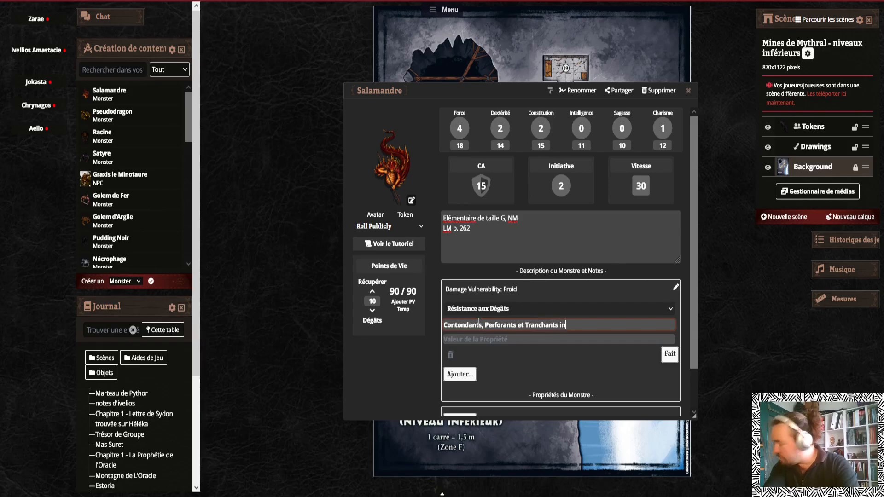
{"action": "key", "text": "BackSpace"}
{"action": "key", "text": "BackSpace"}
{"action": "key", "text": "BackSpace"}
{"action": "key", "text": "BackSpace"}
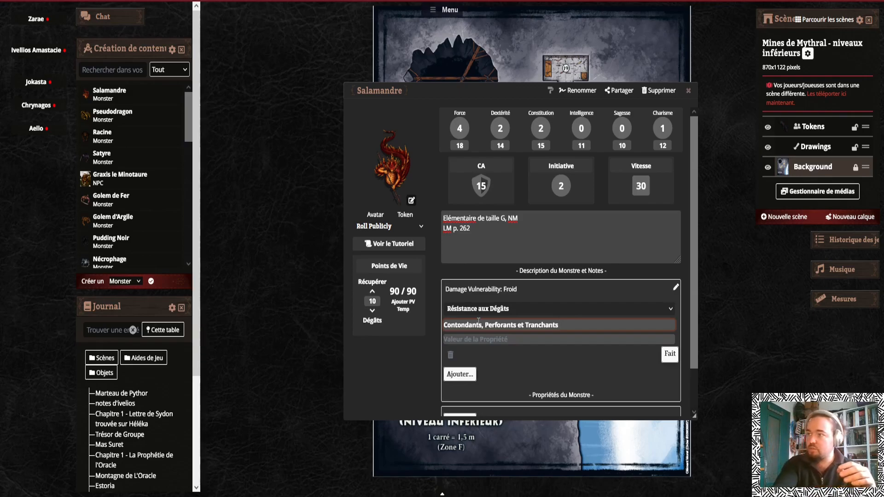
{"action": "key", "text": "Tab"}
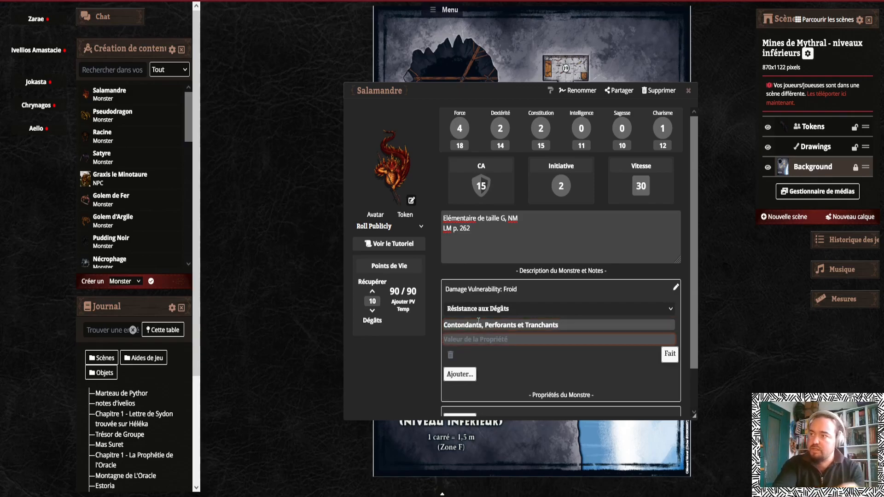
{"action": "type", "text": "Infligés"}
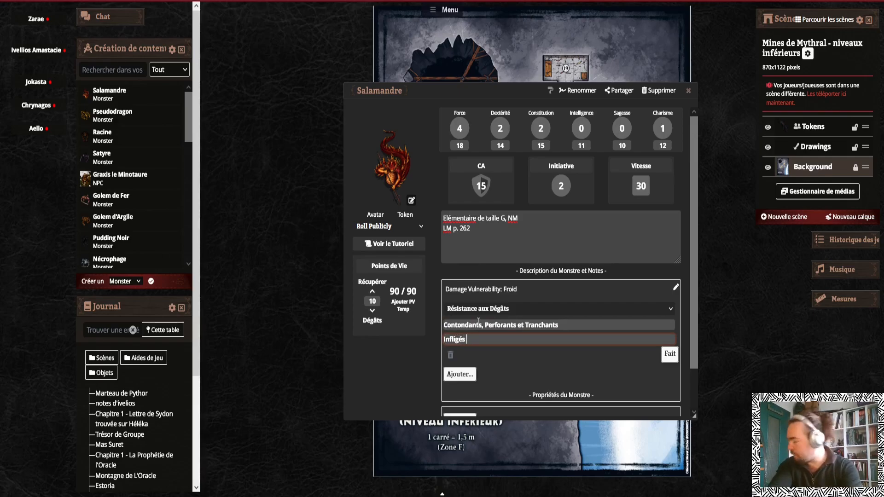
{"action": "type", "text": "par des attaques non magiques"}
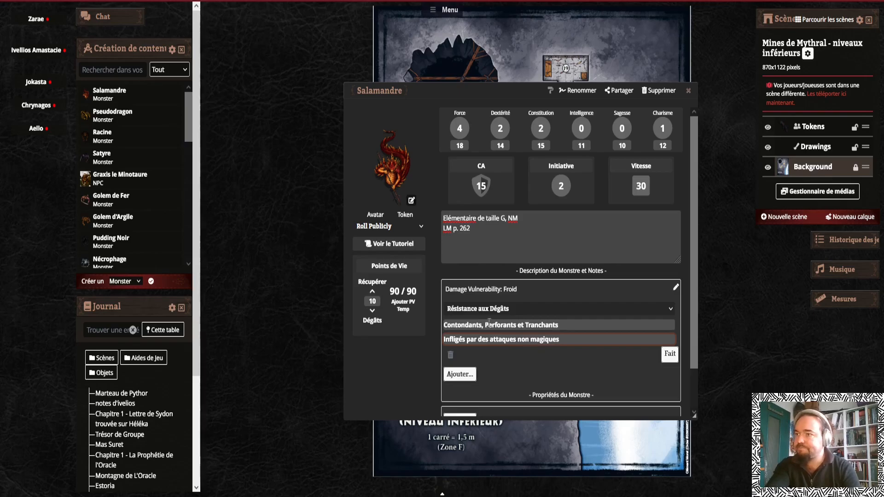
{"action": "left_click", "coordinate": [670, 354]}
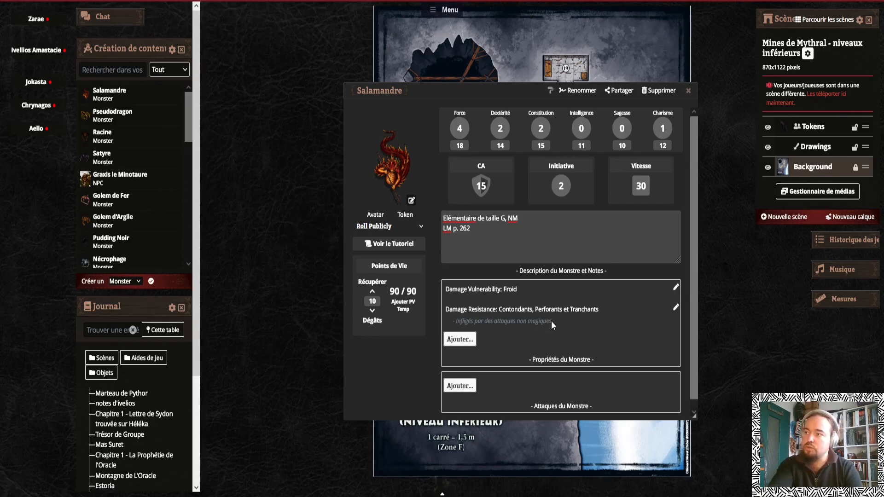
Add a Damage Immunity property named Feu to the monster's properties
{"action": "left_click", "coordinate": [460, 338]}
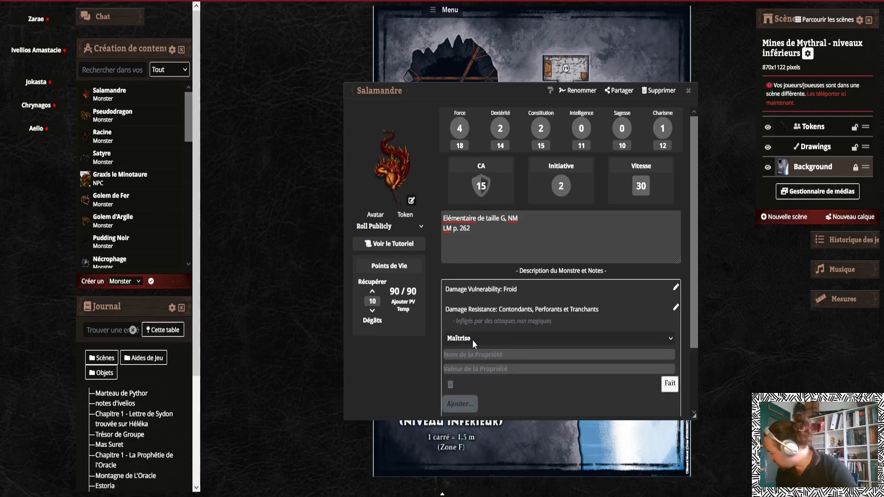
{"action": "left_click", "coordinate": [474, 340]}
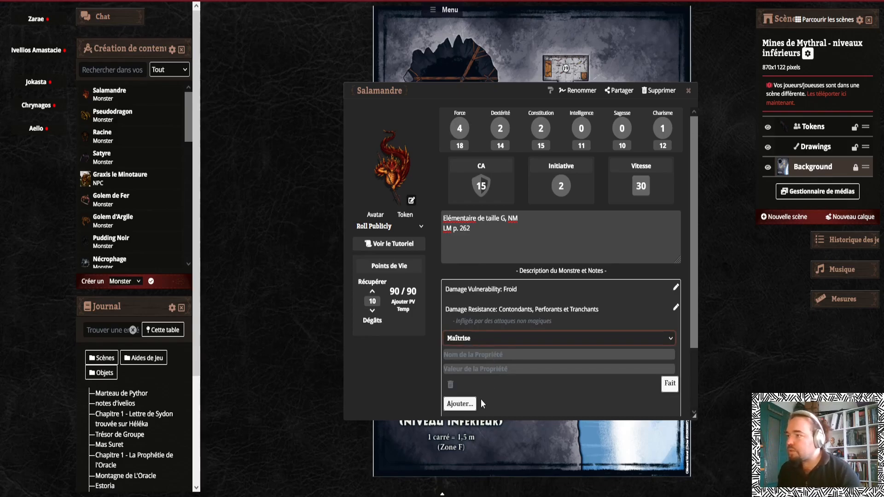
{"action": "left_click", "coordinate": [472, 406]}
{"action": "left_click", "coordinate": [471, 354]}
{"action": "type", "text": "Feu"}
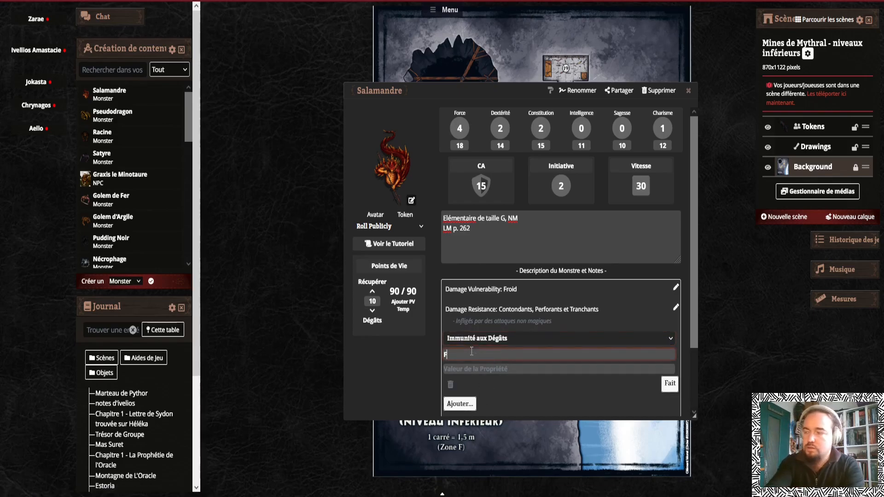
{"action": "left_click", "coordinate": [670, 383]}
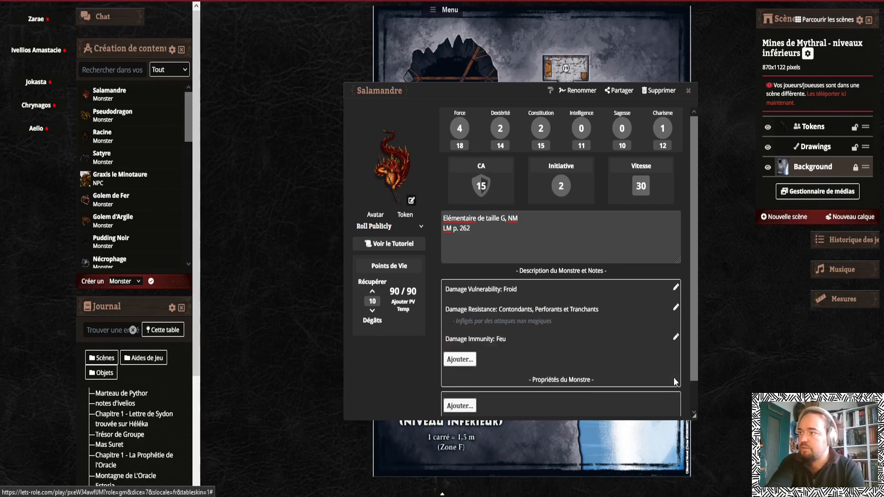
Add a Sense property named "Vision dans le noir" with the value 18m
{"action": "left_click", "coordinate": [459, 359]}
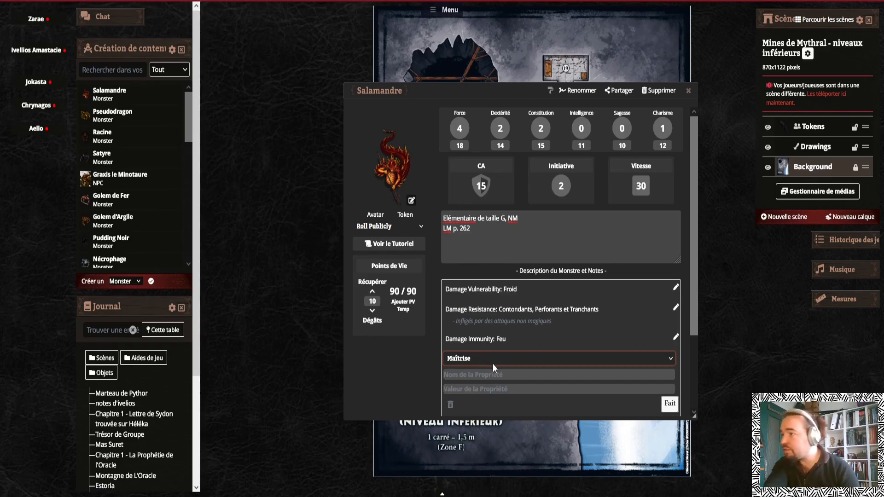
{"action": "left_click", "coordinate": [461, 289]}
{"action": "left_click", "coordinate": [474, 373]}
{"action": "type", "text": "Vision"}
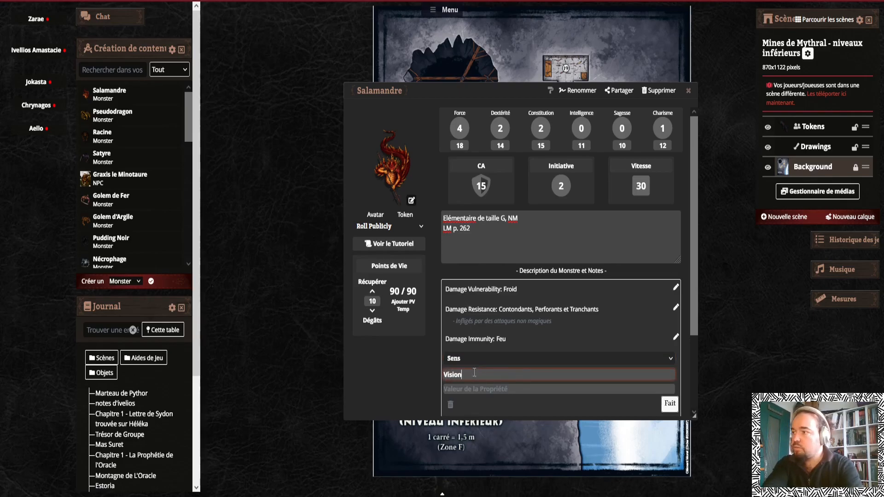
{"action": "type", "text": " dans le noir"}
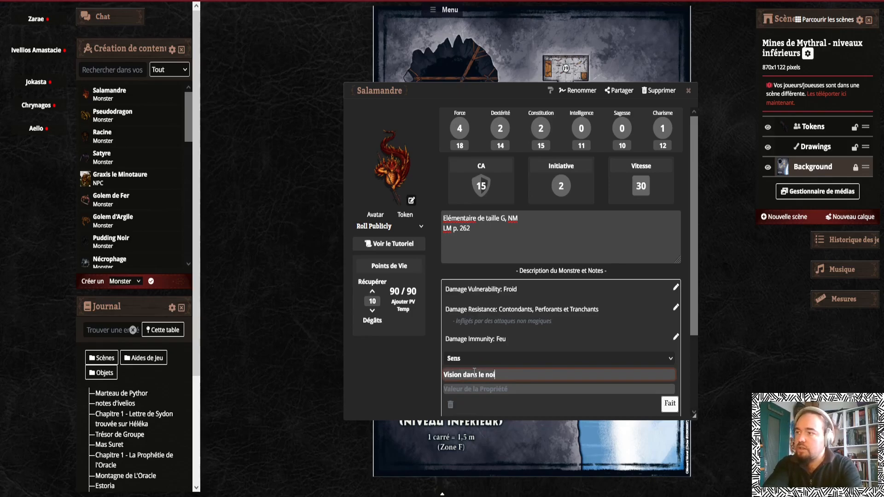
{"action": "key", "text": "Tab"}
{"action": "type", "text": "18m"}
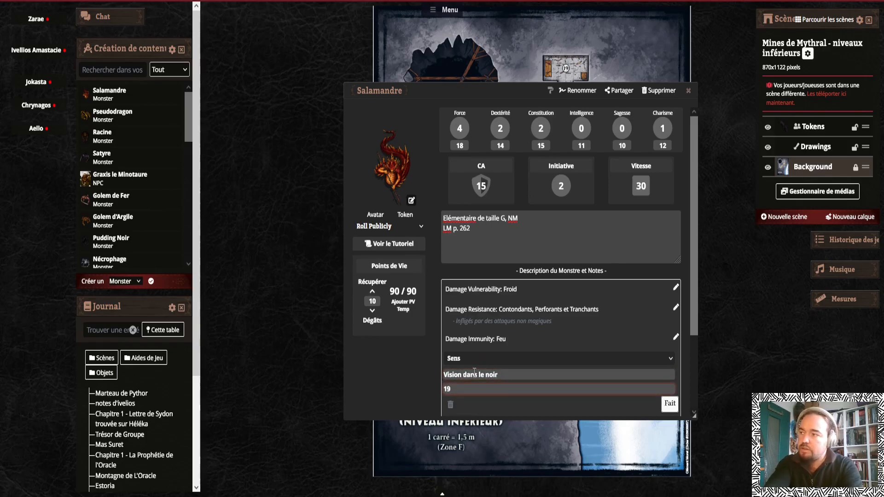
{"action": "left_click", "coordinate": [669, 403]}
Add a Sense property named "Perception passive" with the value 10
{"action": "left_click", "coordinate": [450, 388]}
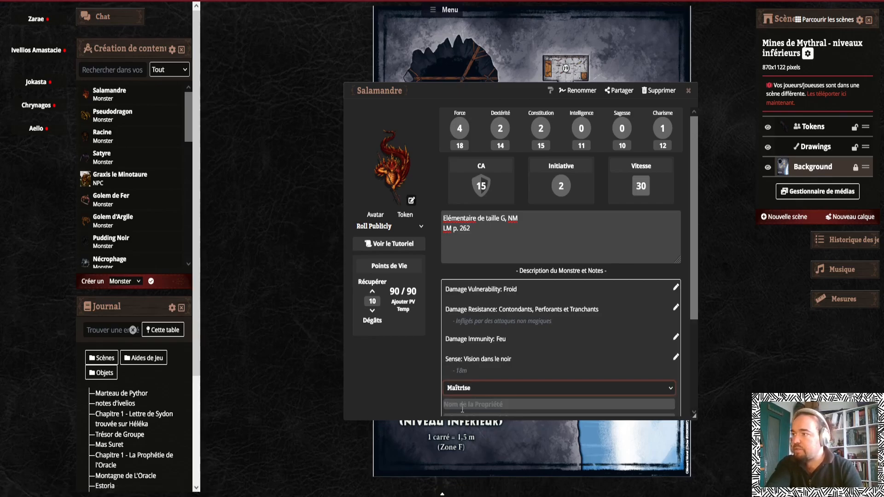
{"action": "key", "text": "s"}
{"action": "left_click", "coordinate": [477, 407]}
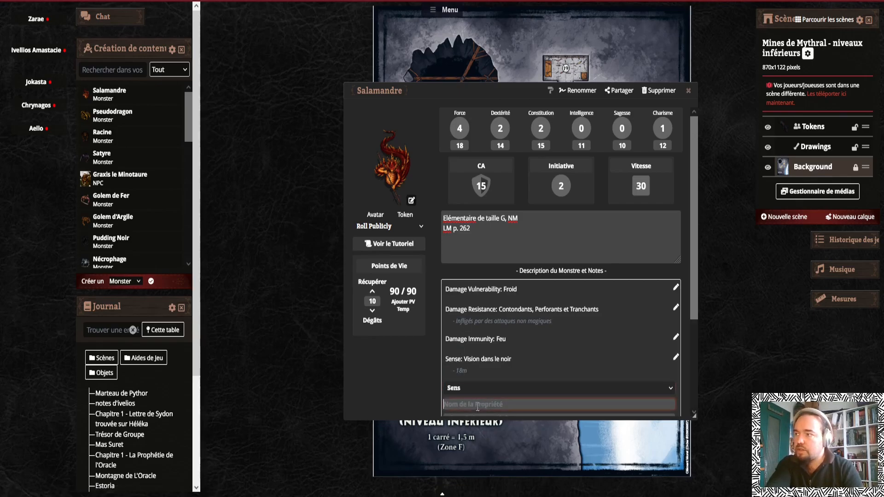
{"action": "type", "text": "Perception passive"}
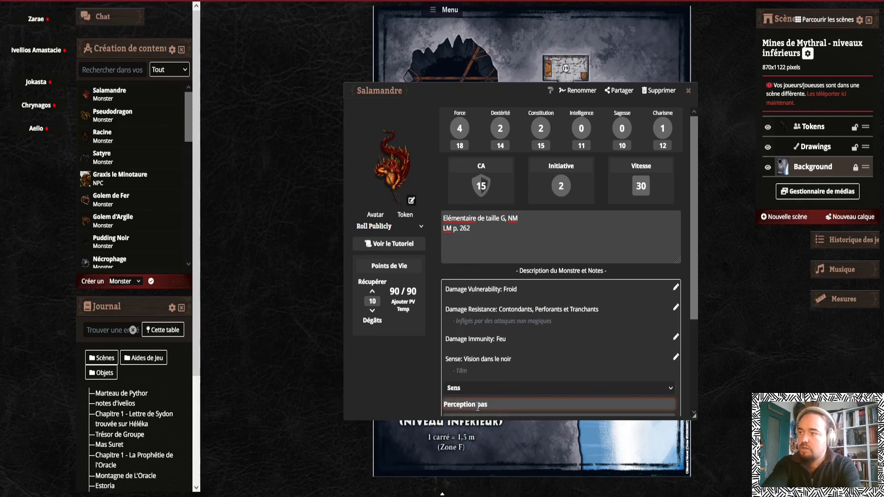
{"action": "key", "text": "Tab"}
{"action": "type", "text": "10"}
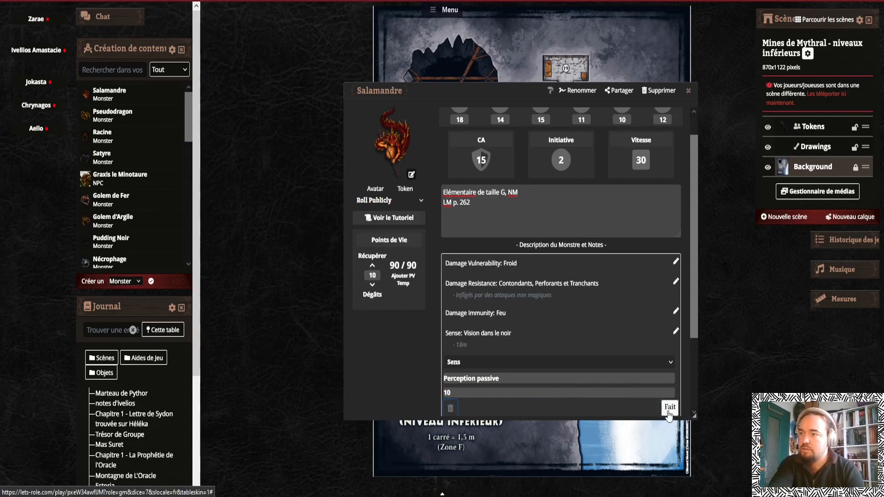
{"action": "left_click", "coordinate": [667, 410]}
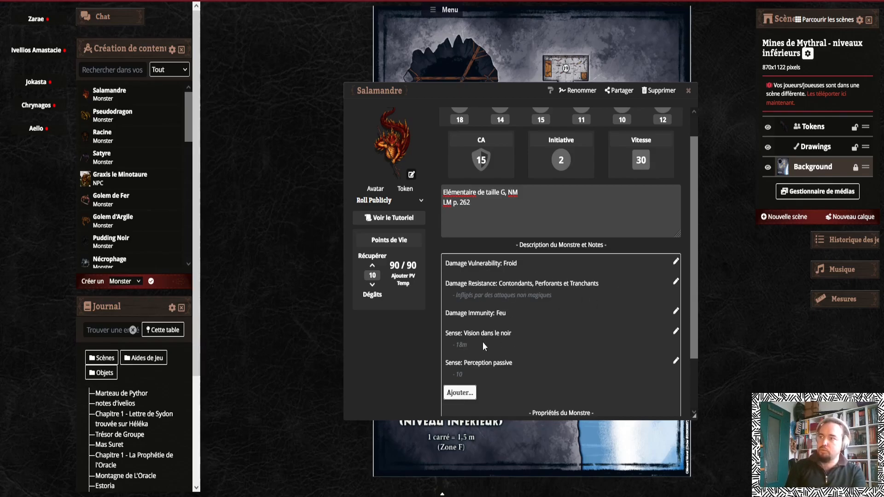
{"action": "left_click", "coordinate": [676, 362]}
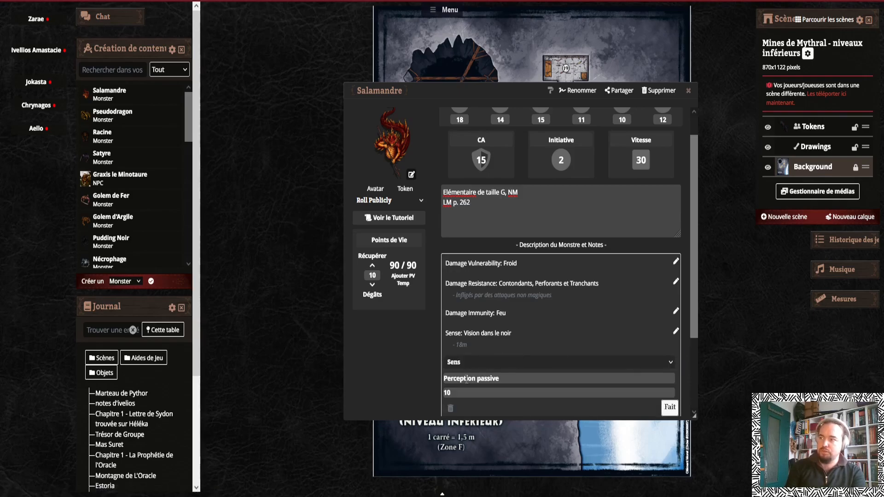
{"action": "left_click", "coordinate": [669, 407]}
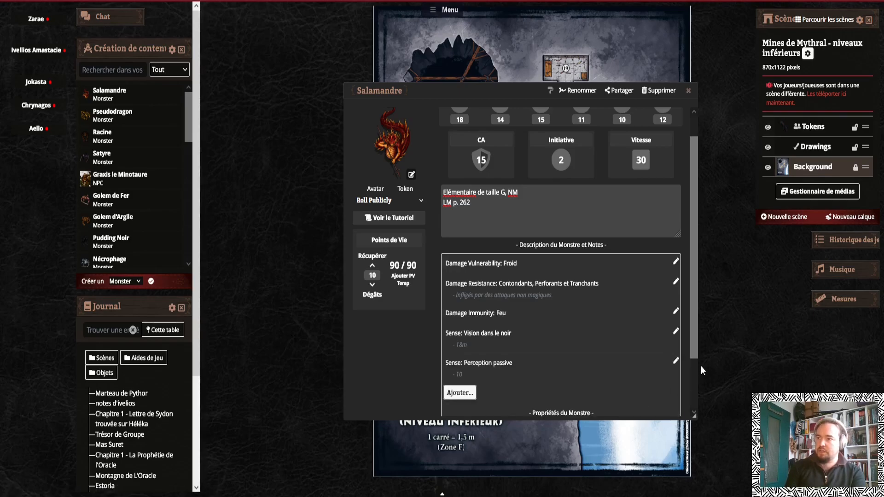
{"action": "left_click", "coordinate": [676, 364]}
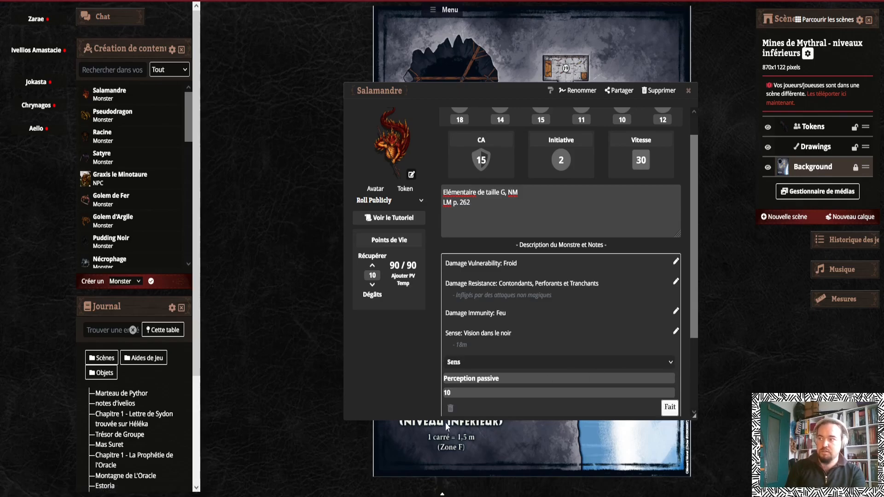
{"action": "left_click", "coordinate": [664, 408]}
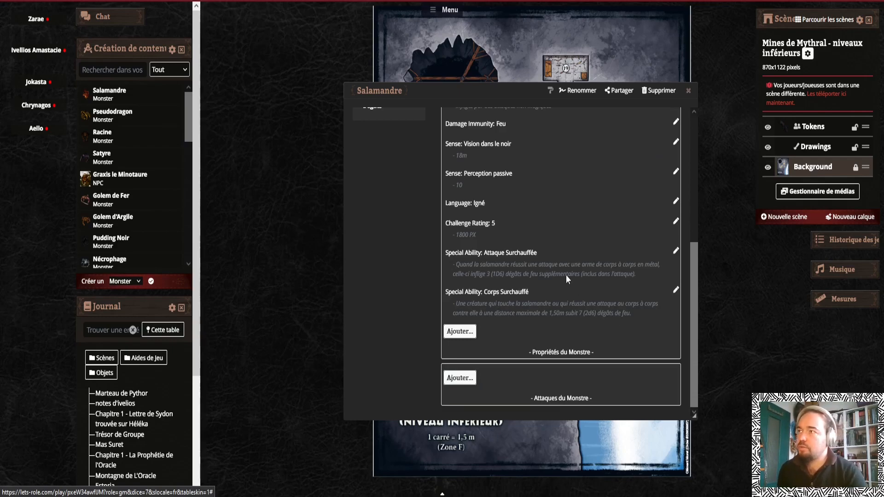
Review the monster's properties and open the Corps Surchauffé special ability for inspection
{"action": "scroll", "coordinate": [567, 275], "scroll_direction": "up", "scroll_amount": 3}
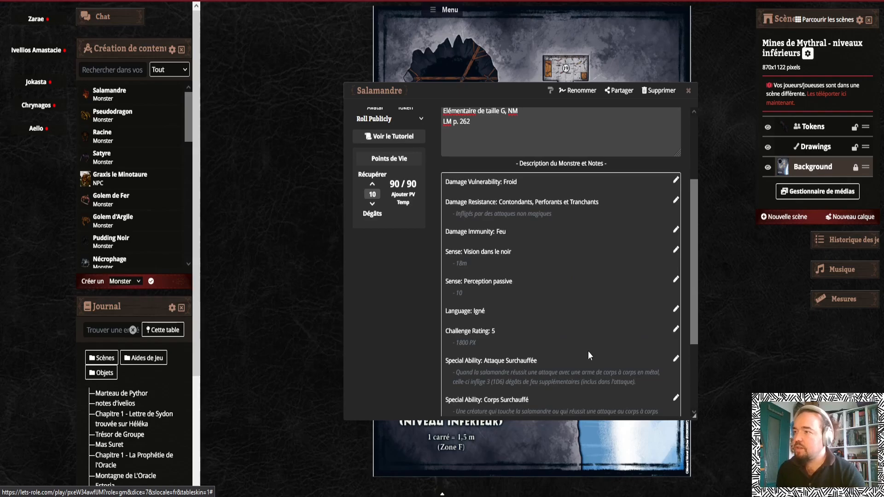
{"action": "scroll", "coordinate": [587, 351], "scroll_direction": "down", "scroll_amount": 3}
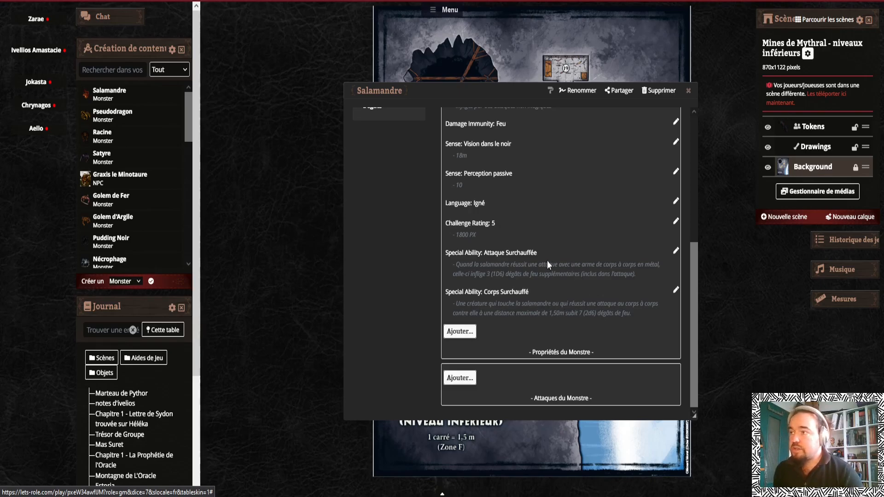
{"action": "left_click", "coordinate": [675, 289]}
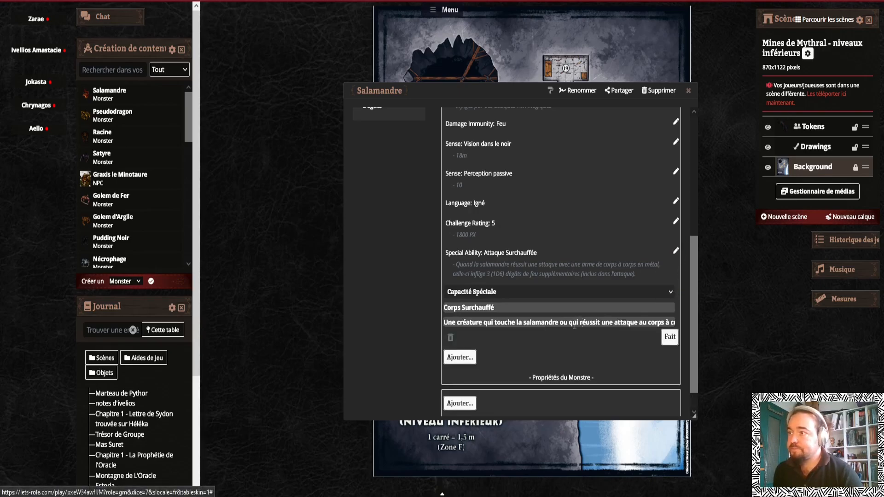
{"action": "left_click", "coordinate": [672, 338]}
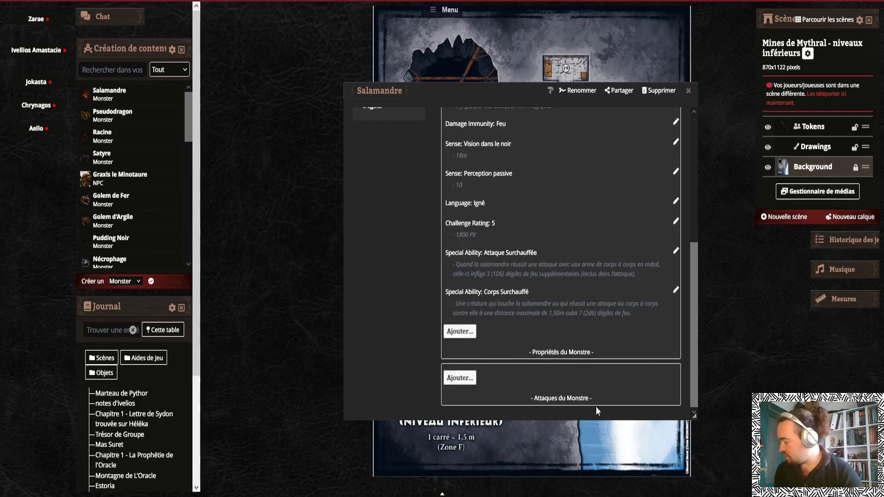
Add a new monster attack named "Attaques multiples (2)"
{"action": "left_click", "coordinate": [460, 377]}
{"action": "scroll", "coordinate": [536, 341], "scroll_direction": "down", "scroll_amount": 2}
{"action": "scroll", "coordinate": [526, 308], "scroll_direction": "up", "scroll_amount": 1}
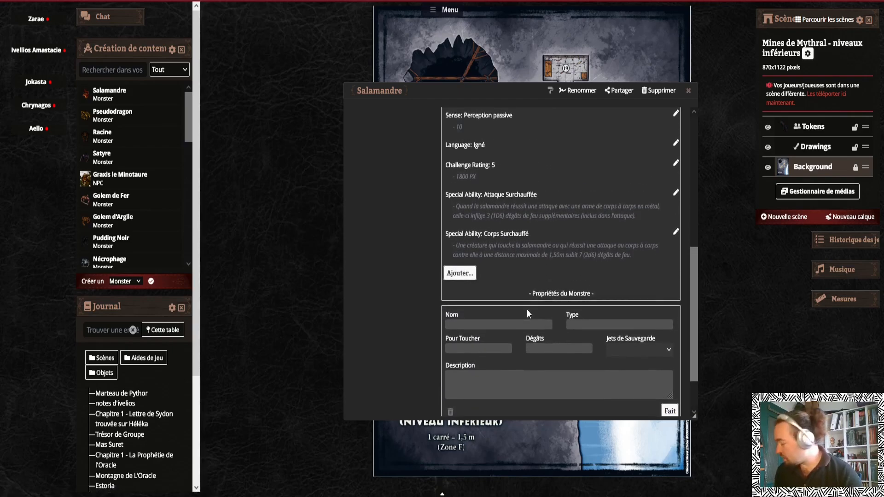
{"action": "left_click", "coordinate": [497, 325]}
{"action": "type", "text": "Attaques"}
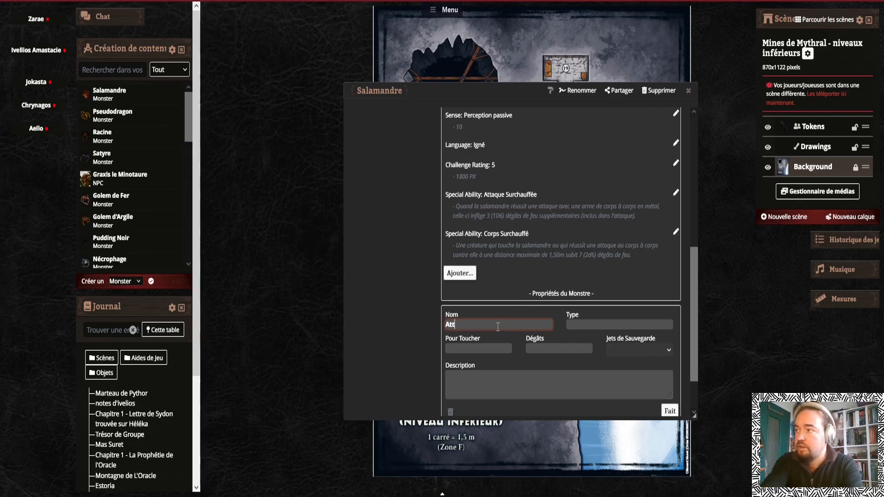
{"action": "type", "text": "ltiples ("}
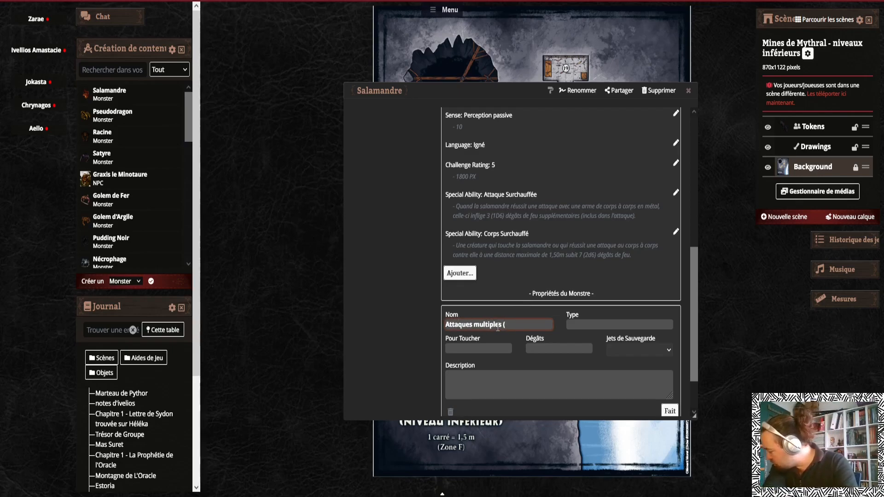
{"action": "type", "text": "2)"}
Describe it as "La salamandre effectue 2 attaques : une avec sa lance et une avec sa queue" and save the attack
{"action": "key", "text": "Tab"}
{"action": "key", "text": "Tab"}
{"action": "key", "text": "Tab"}
{"action": "key", "text": "Tab"}
{"action": "key", "text": "Tab"}
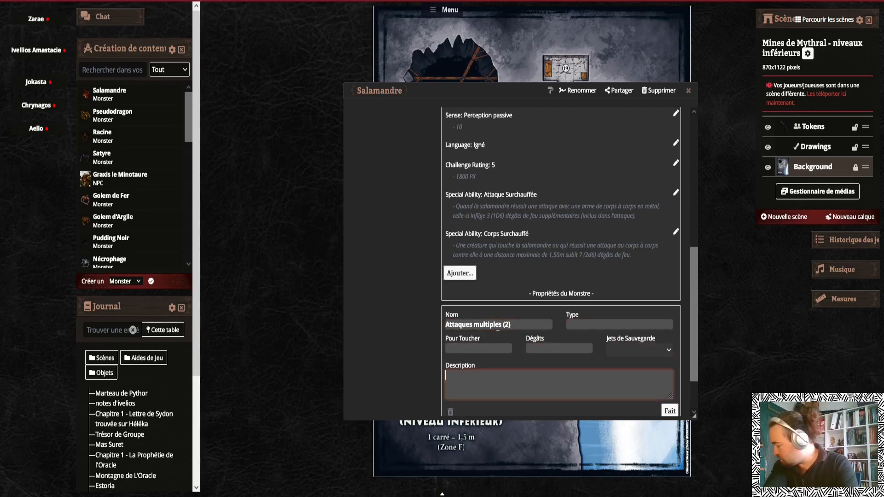
{"action": "type", "text": "La salamandre effe"}
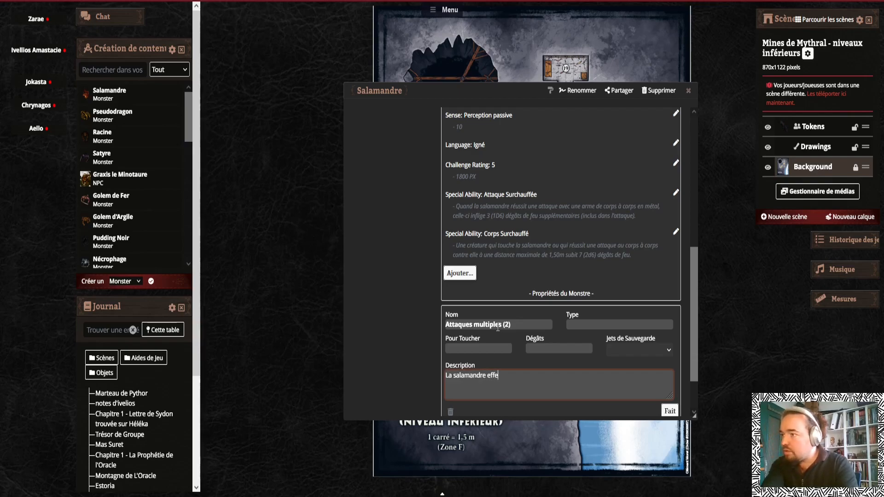
{"action": "type", "text": "ctue 2 atta"}
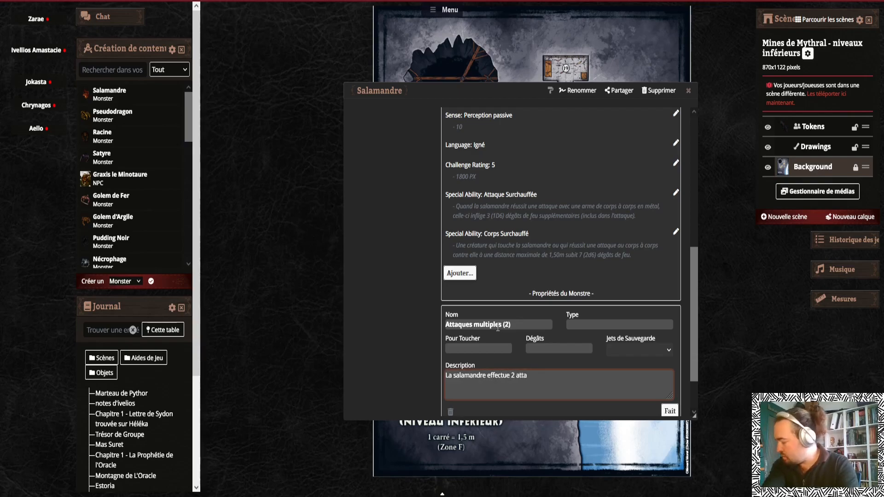
{"action": "type", "text": "ques : une avec sa"}
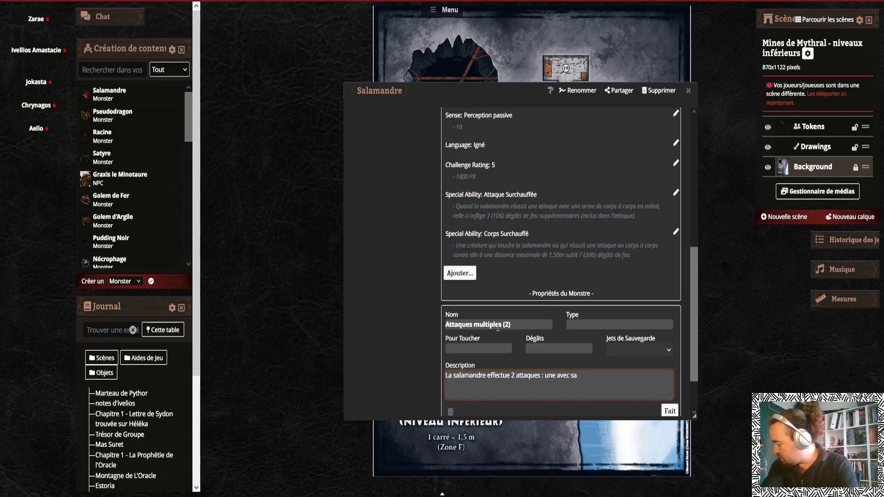
{"action": "type", "text": " lance et une avec sa queue"}
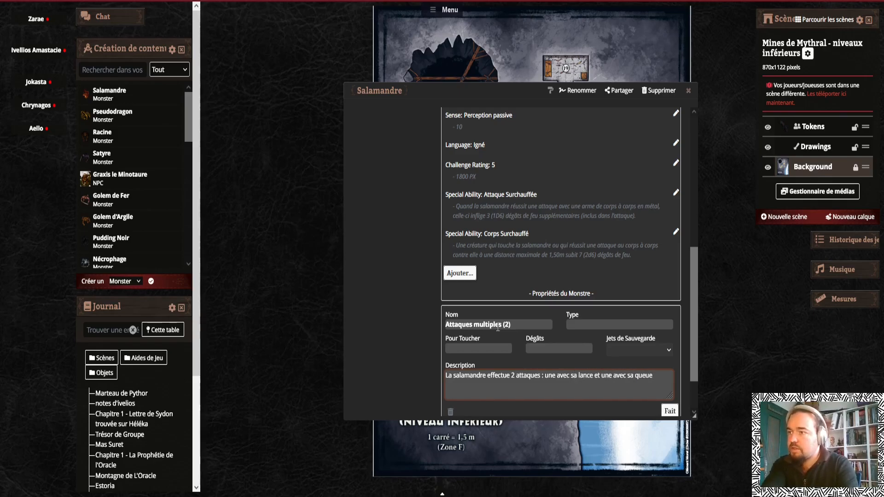
{"action": "left_click", "coordinate": [670, 410]}
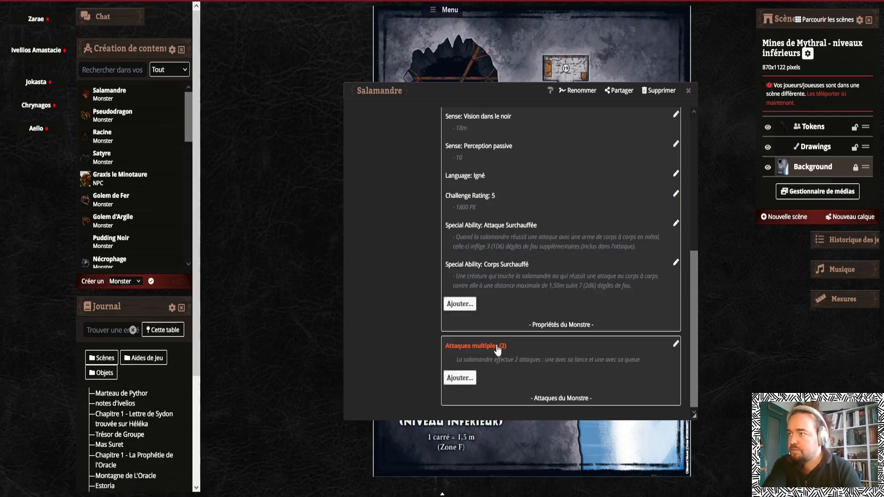
Add a second attack named Lance with the type "Perforant + Feu"
{"action": "left_click", "coordinate": [468, 378]}
{"action": "scroll", "coordinate": [483, 332], "scroll_direction": "down", "scroll_amount": 3}
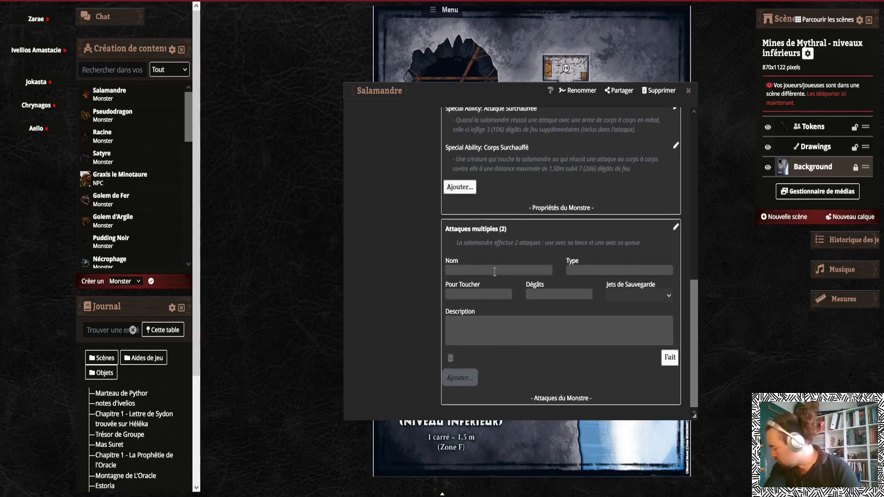
{"action": "left_click", "coordinate": [494, 271]}
{"action": "type", "text": "Lance"}
{"action": "key", "text": "Tab"}
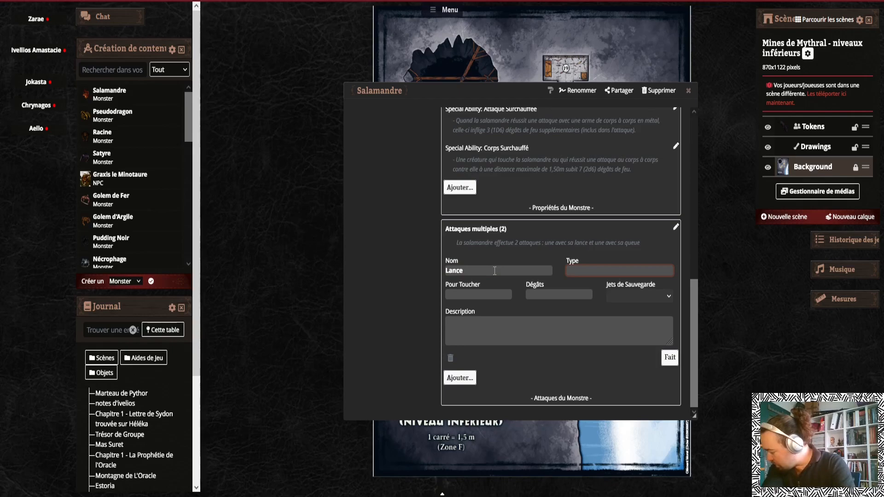
{"action": "type", "text": "Perfornat"}
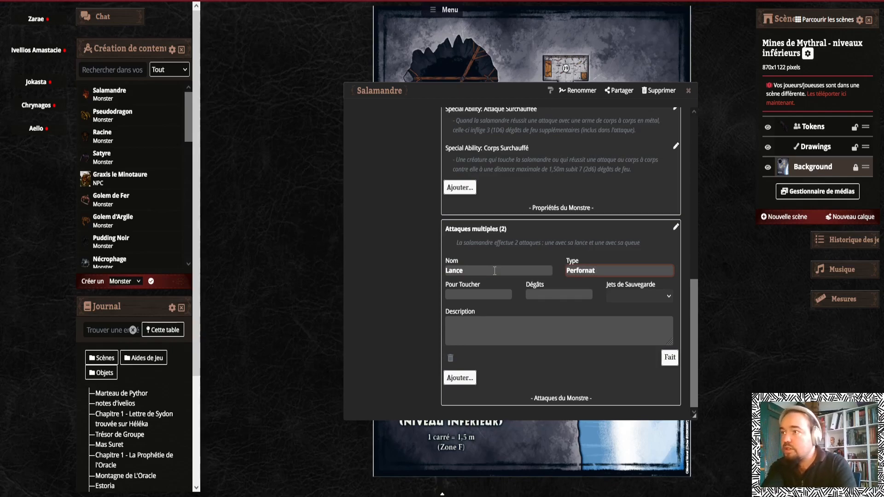
{"action": "key", "text": "BackSpace"}
{"action": "key", "text": "BackSpace"}
{"action": "key", "text": "BackSpace"}
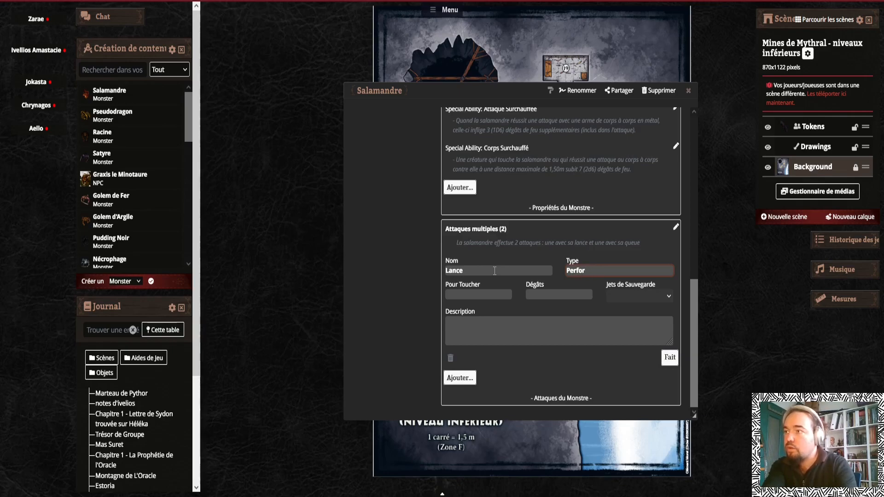
{"action": "type", "text": "ant + "}
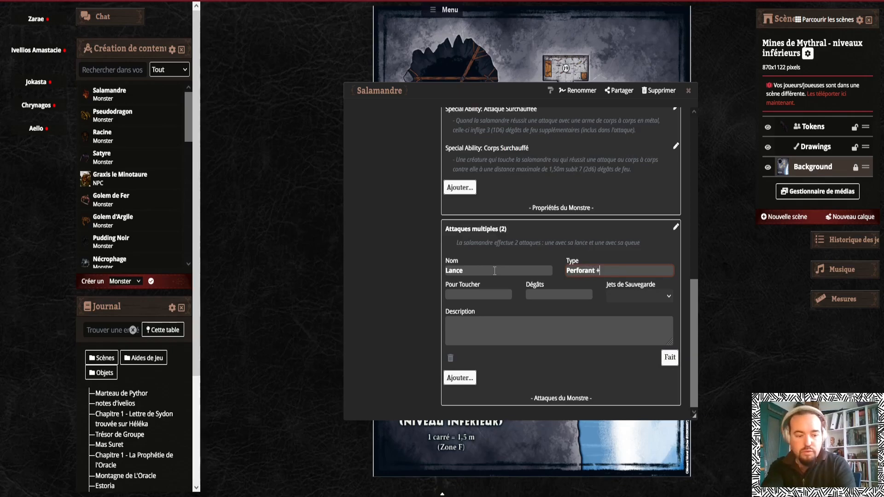
{"action": "type", "text": "Feu"}
Set the Lance attack's to-hit bonus to 7 and its damage to 2d6+4
{"action": "left_click", "coordinate": [462, 294]}
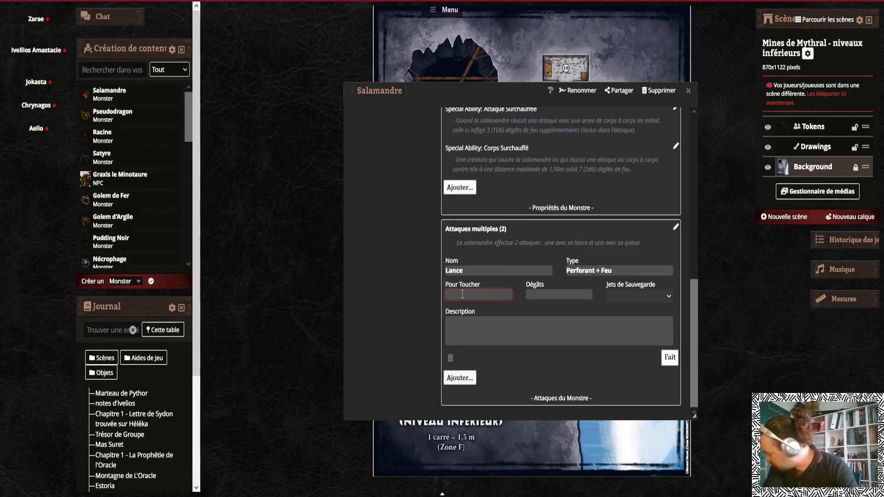
{"action": "type", "text": "7"}
{"action": "key", "text": "Tab"}
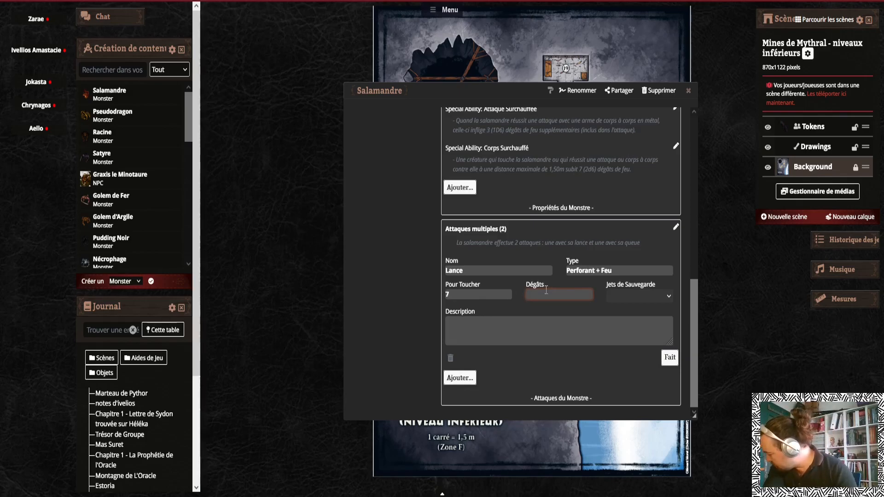
{"action": "type", "text": "2d6+4"}
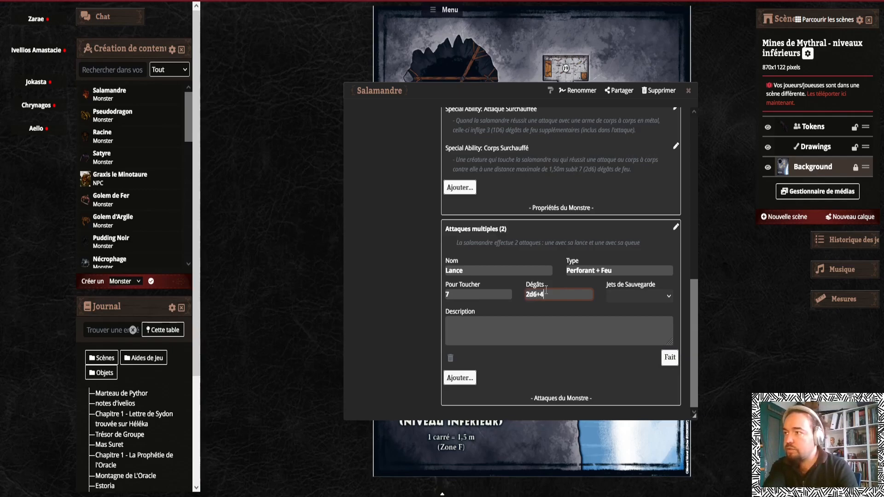
Describe the Lance attack as "Allonge 1,50m, une cible. Si touché : 2d6+4 perforants et 1D6 de feu"
{"action": "left_click", "coordinate": [549, 319]}
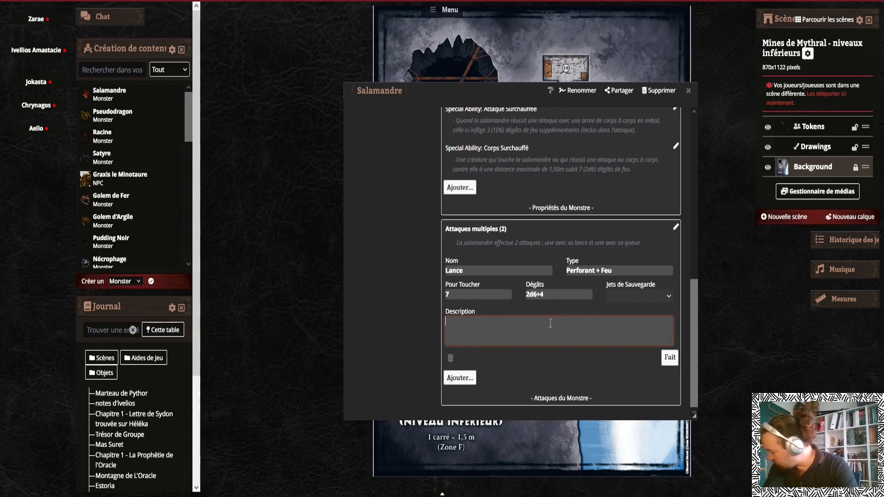
{"action": "type", "text": "A"}
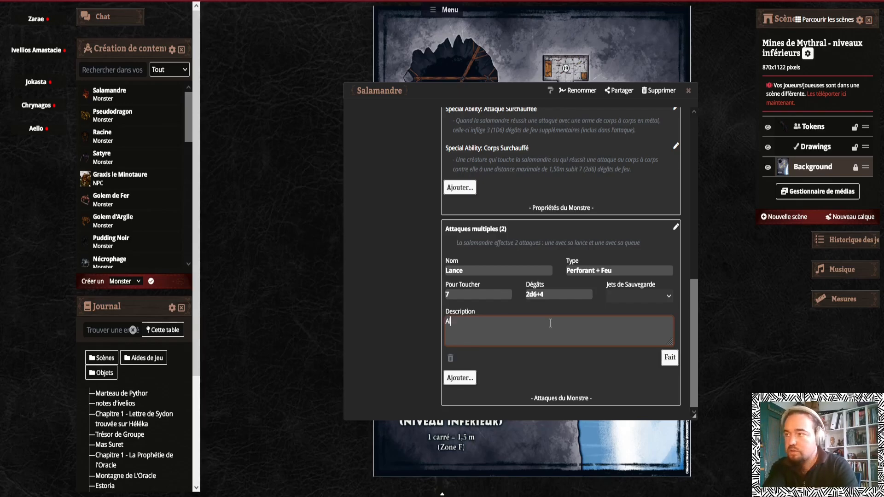
{"action": "type", "text": "llonge 1,50m"}
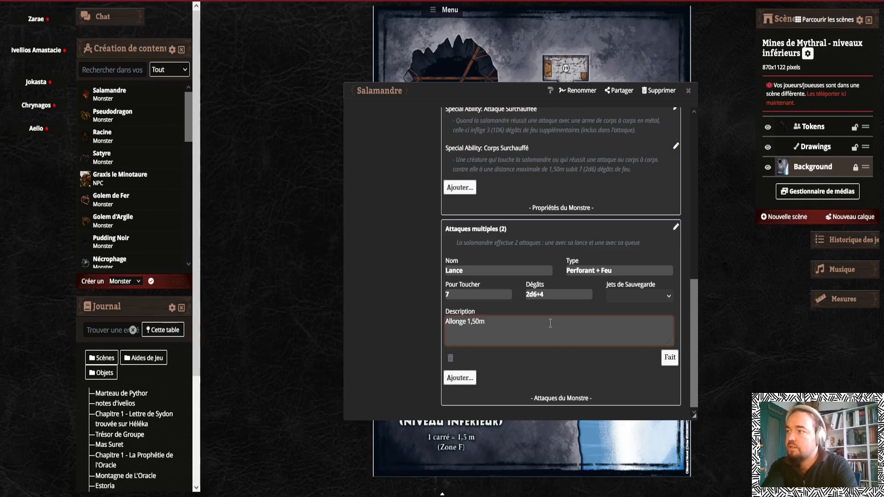
{"action": "type", "text": ", une cible."}
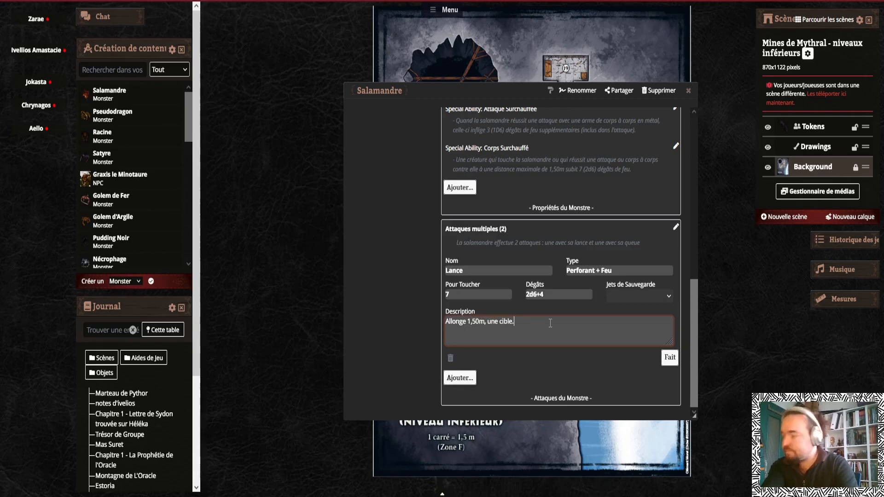
{"action": "type", "text": " S"}
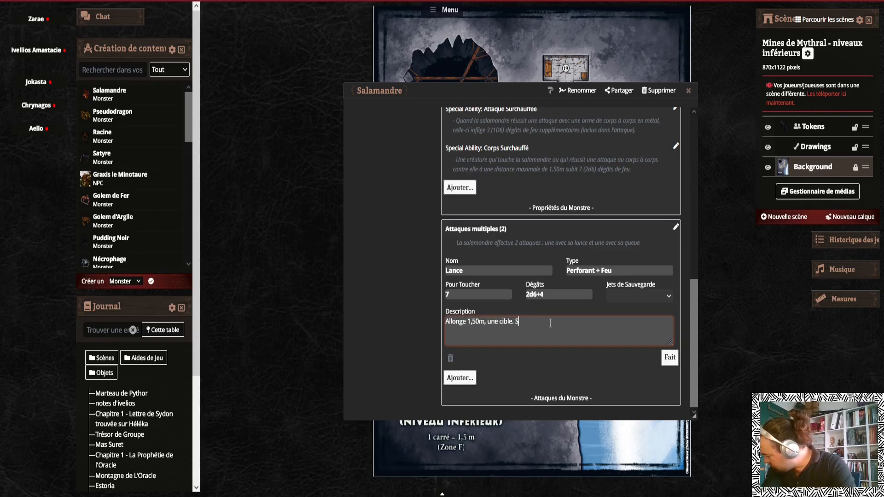
{"action": "type", "text": "i touché : 2d6+"}
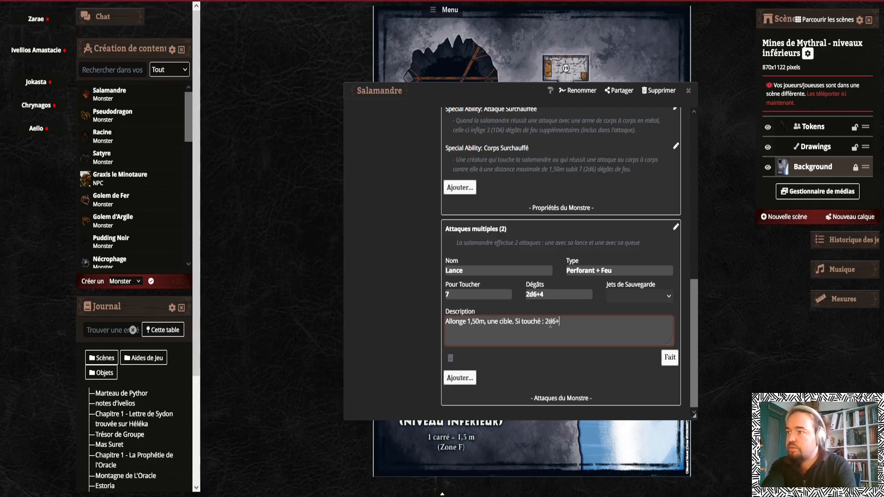
{"action": "type", "text": "4 perforants et"}
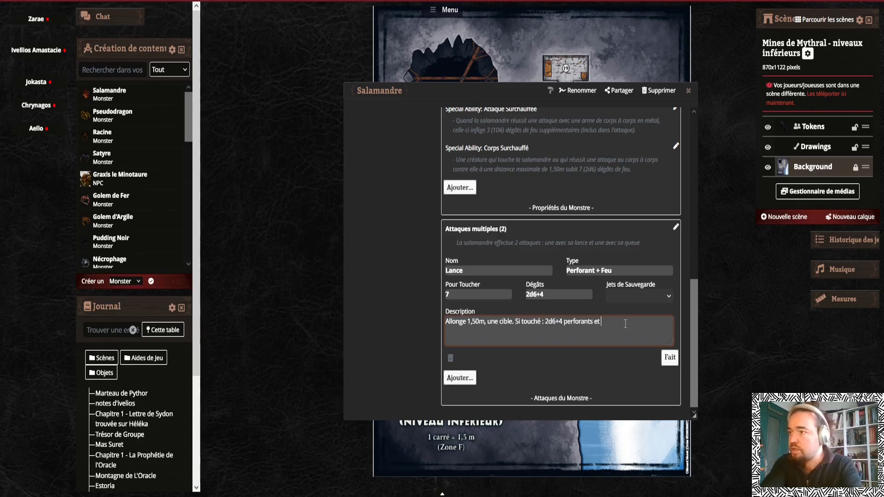
{"action": "type", "text": " 1D6"}
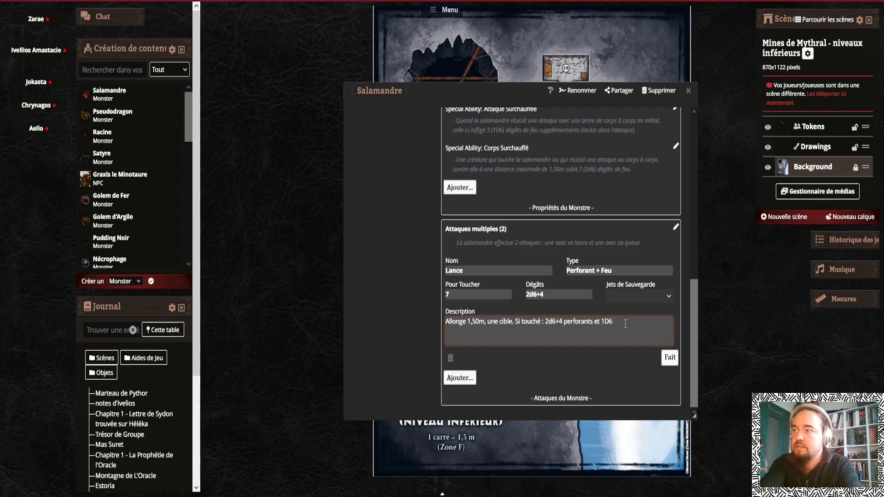
{"action": "type", "text": " de feu"}
Change the Lance attack's damage to 2d6+4+1d6
{"action": "left_click", "coordinate": [561, 295]}
{"action": "type", "text": "+1d6"}
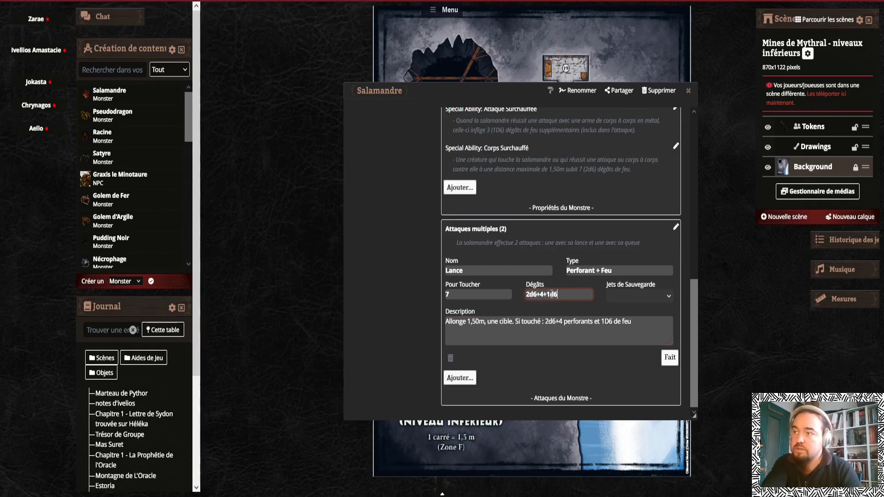
{"action": "left_click_drag", "start_coordinate": [539, 295], "coordinate": [509, 294]}
{"action": "type", "text": "1d6+43d6+4"}
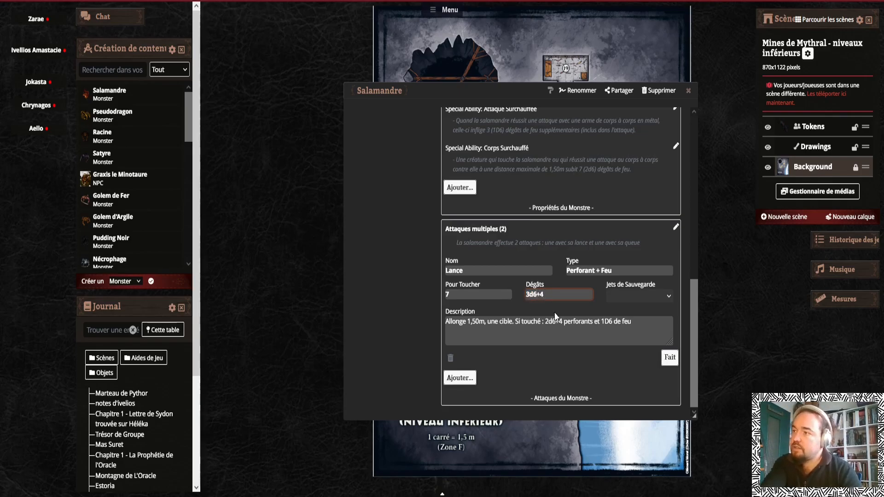
{"action": "left_click_drag", "start_coordinate": [530, 295], "coordinate": [524, 294]}
{"action": "type", "text": "2d6+4+1d6"}
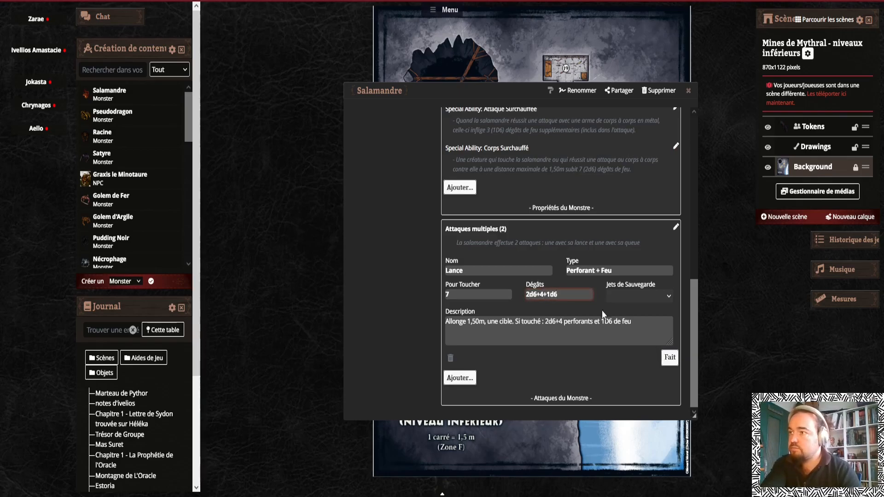
Rename the attack to "Lance [une main]" and save it
{"action": "left_click", "coordinate": [637, 328]}
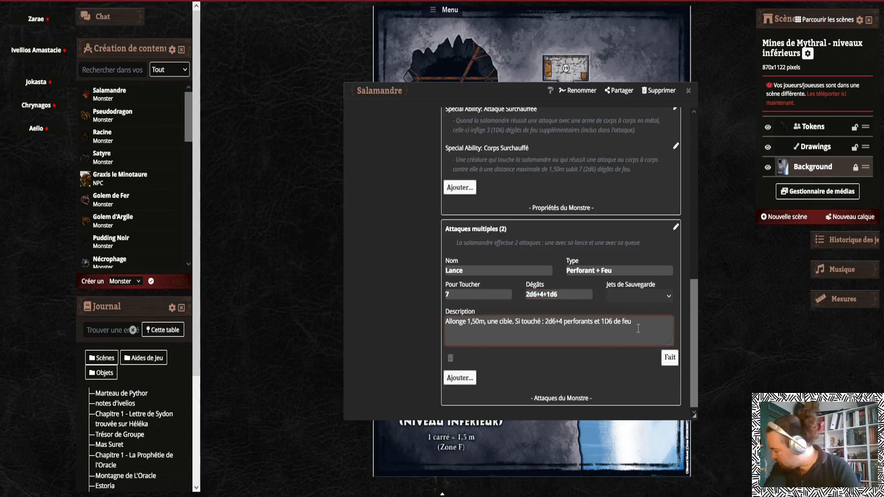
{"action": "scroll", "coordinate": [638, 328], "scroll_direction": "up", "scroll_amount": 2}
{"action": "left_click", "coordinate": [477, 346]}
{"action": "type", "text": "<"}
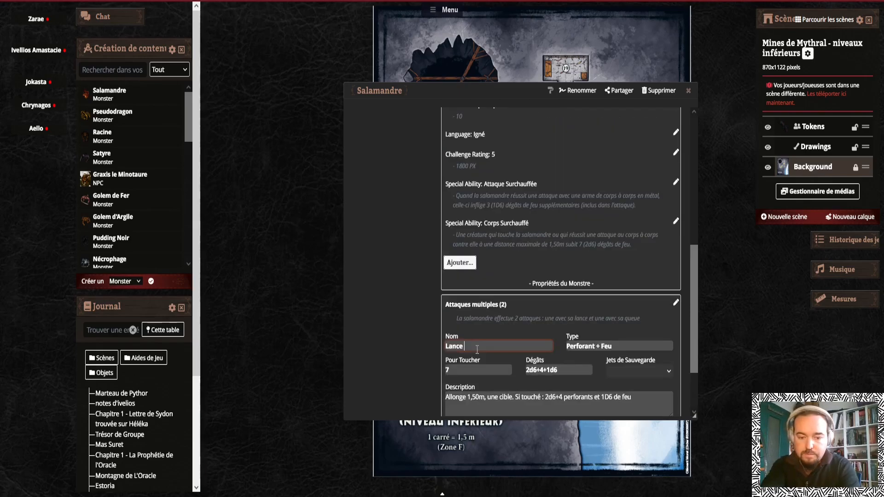
{"action": "type", "text": "(Une"}
{"action": "key", "text": "BackSpace"}
{"action": "key", "text": "BackSpace"}
{"action": "key", "text": "BackSpace"}
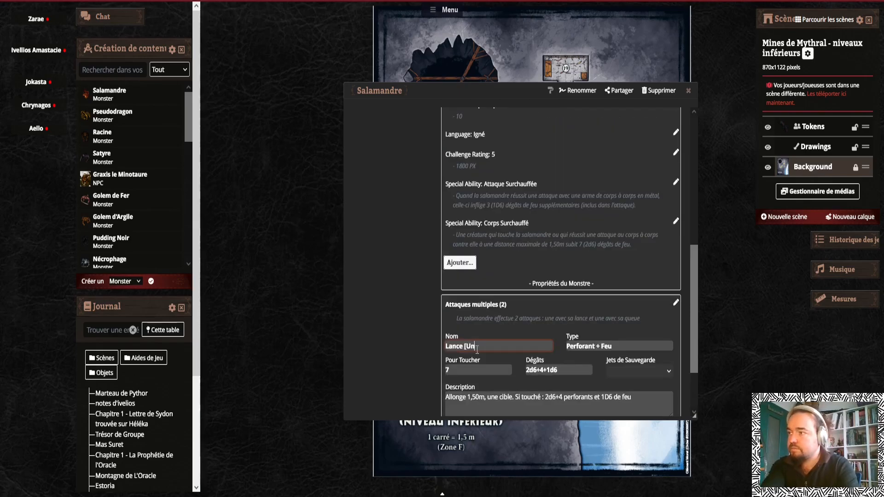
{"action": "type", "text": "une main]"}
{"action": "scroll", "coordinate": [640, 333], "scroll_direction": "down", "scroll_amount": 2}
{"action": "left_click", "coordinate": [671, 360]}
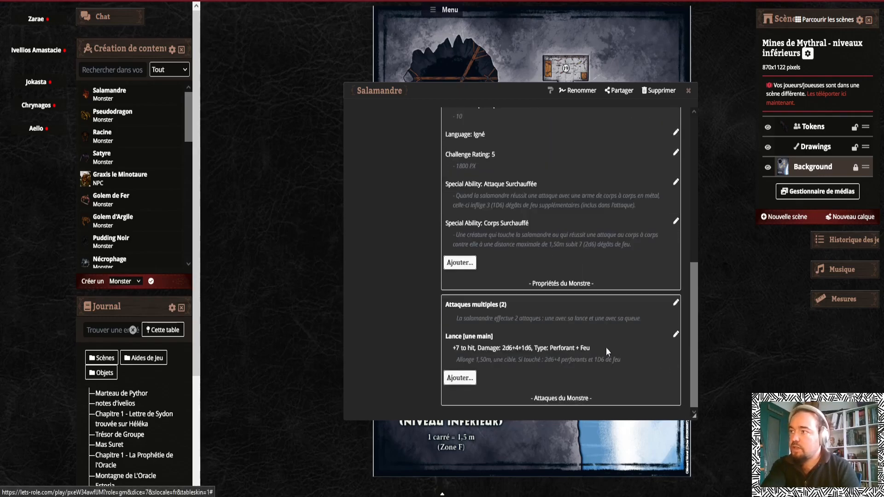
Add a second attack named "Lance [deux mains]" of type "Perforant + feu" with +7 to hit and 2d8+4+1d6 damage
{"action": "left_click", "coordinate": [466, 377]}
{"action": "type", "text": "Lance"}
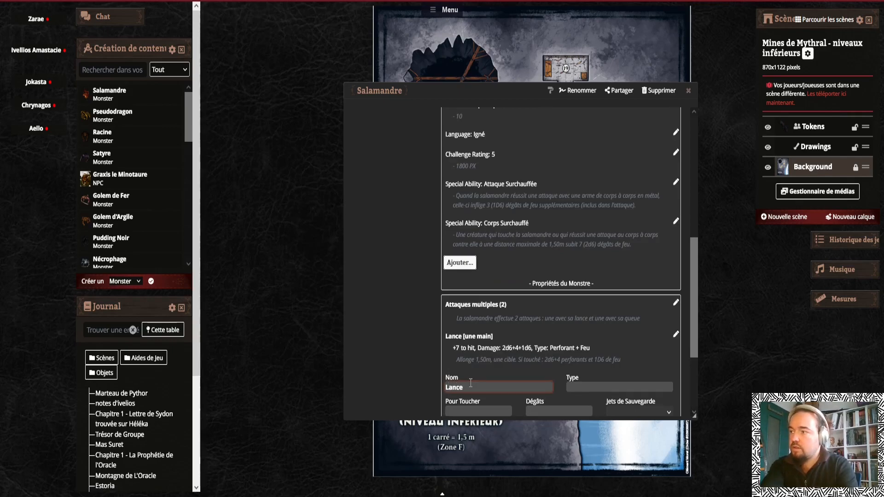
{"action": "type", "text": " [deux mains]"}
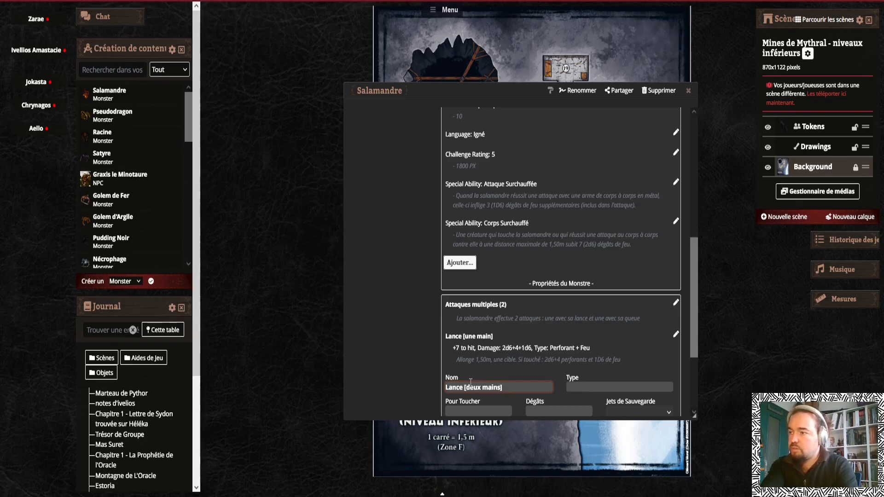
{"action": "type", "text": "Perforant"}
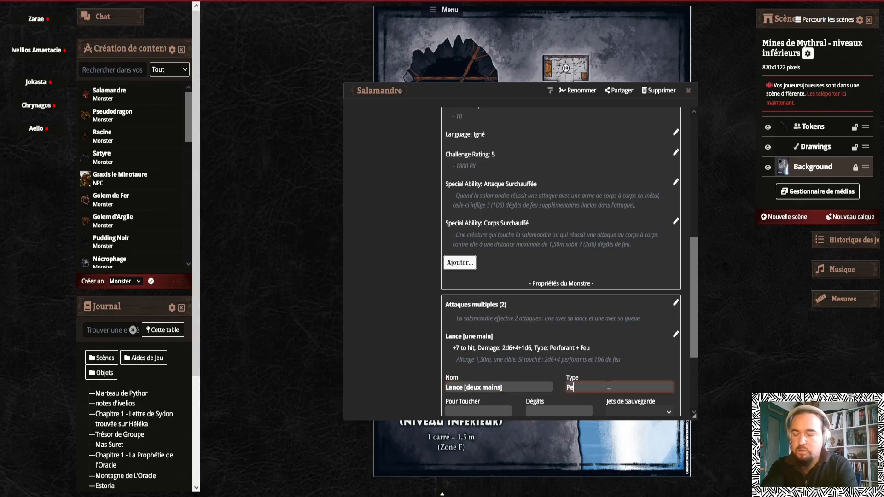
{"action": "type", "text": " + feu"}
{"action": "key", "text": "Tab"}
{"action": "scroll", "coordinate": [596, 332], "scroll_direction": "down", "scroll_amount": 1}
{"action": "scroll", "coordinate": [595, 331], "scroll_direction": "down", "scroll_amount": 2}
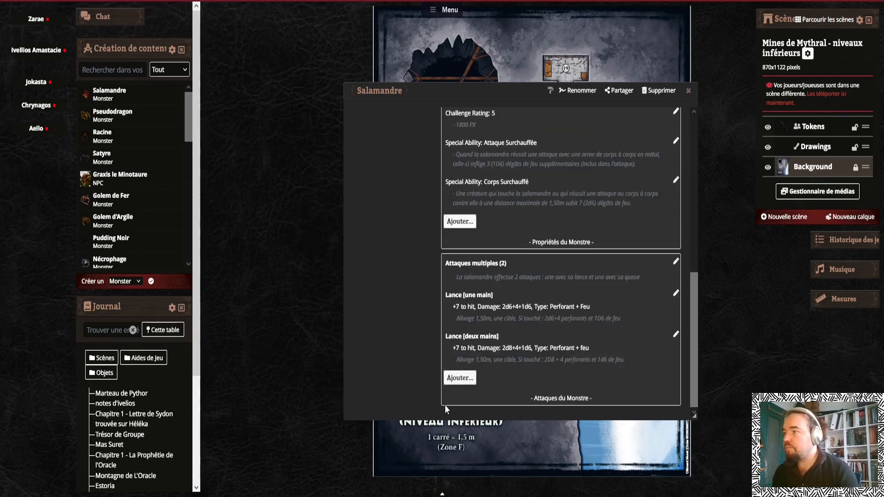
Add a "Queue" attack of type "Contondants + feu", +7 to hit, 2d6+4+2d6 damage, with its grapple description
{"action": "left_click", "coordinate": [460, 377]}
{"action": "type", "text": "Queue"}
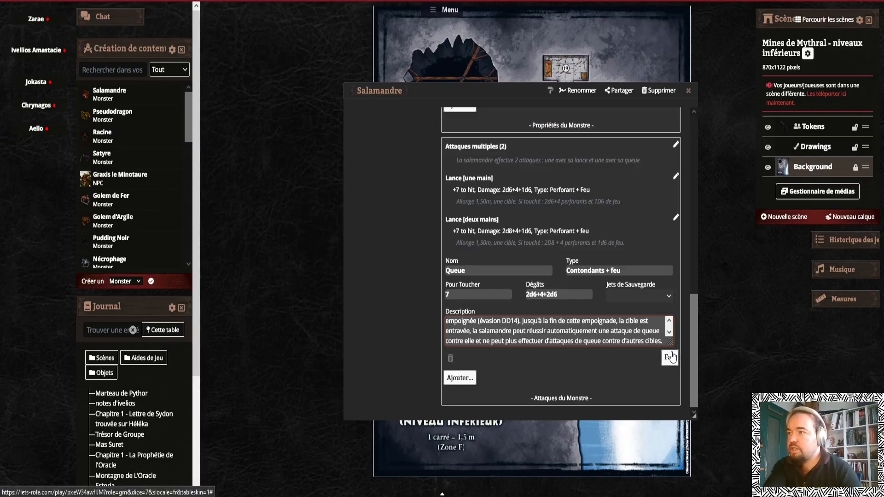
{"action": "left_click_drag", "start_coordinate": [670, 343], "coordinate": [666, 360]}
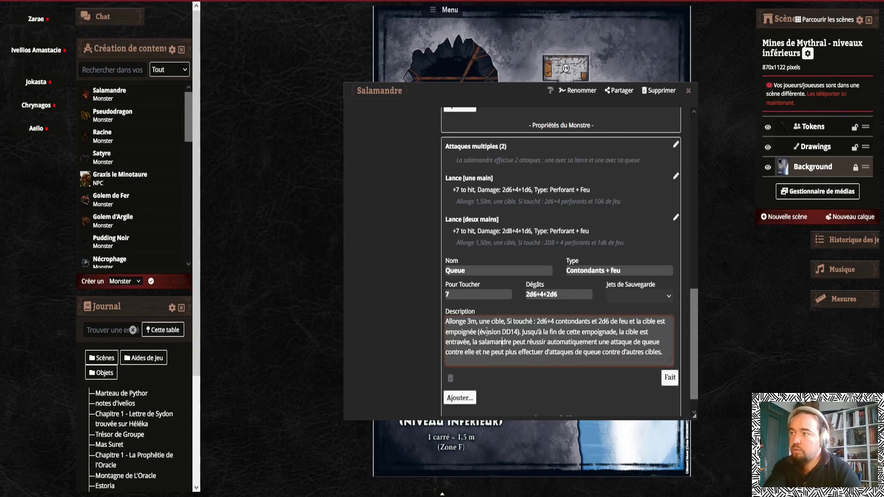
Set the Queue attack's saving throw to Dextérité and save the attack
{"action": "left_click", "coordinate": [630, 299]}
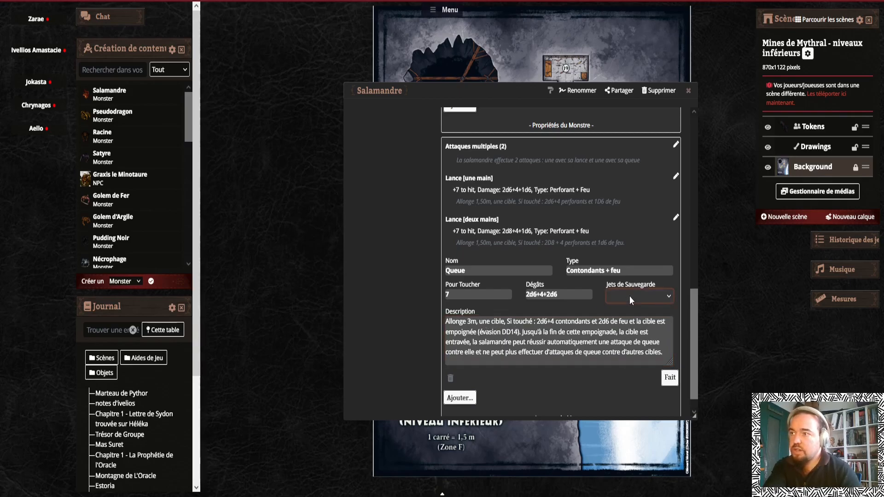
{"action": "left_click", "coordinate": [630, 339]}
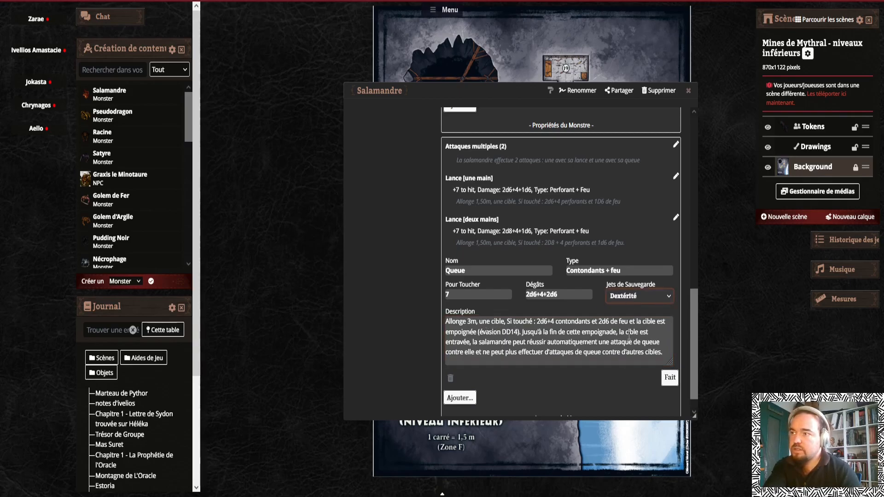
{"action": "left_click", "coordinate": [670, 380]}
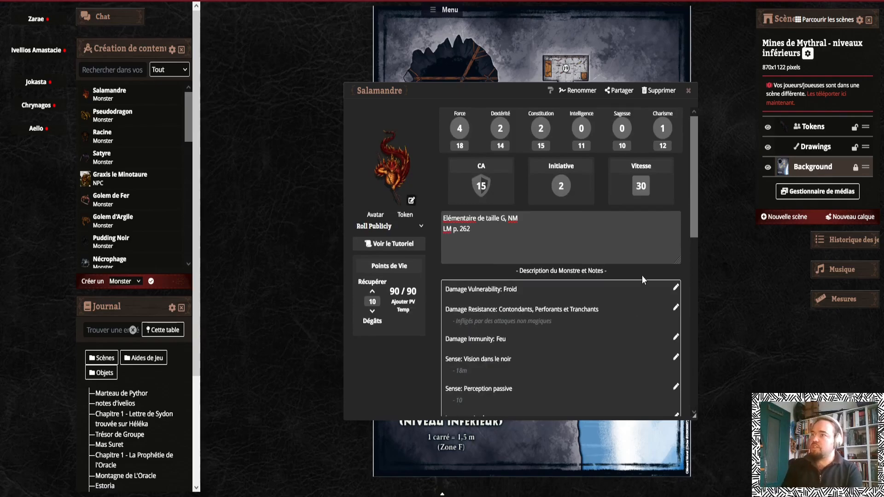
Roll the Lance [une main] attack from the sheet, then roll its damage
{"action": "left_click", "coordinate": [688, 91]}
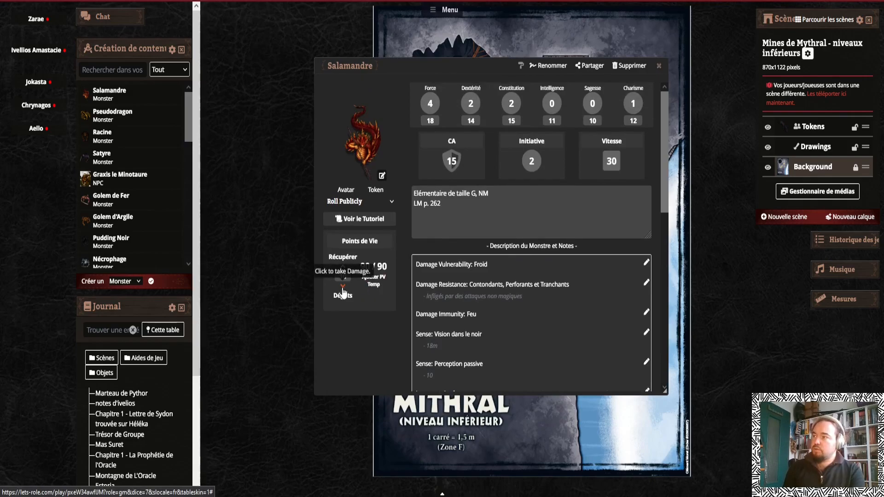
{"action": "scroll", "coordinate": [464, 274], "scroll_direction": "down", "scroll_amount": 10}
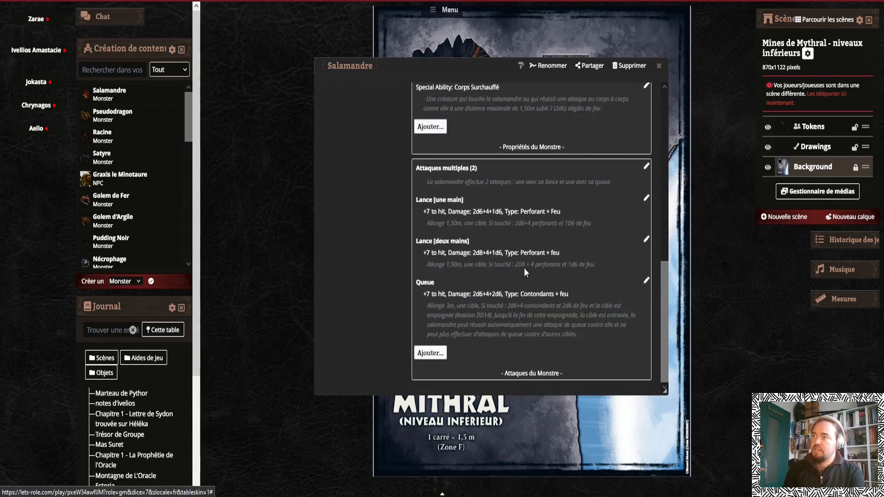
{"action": "left_click", "coordinate": [440, 203]}
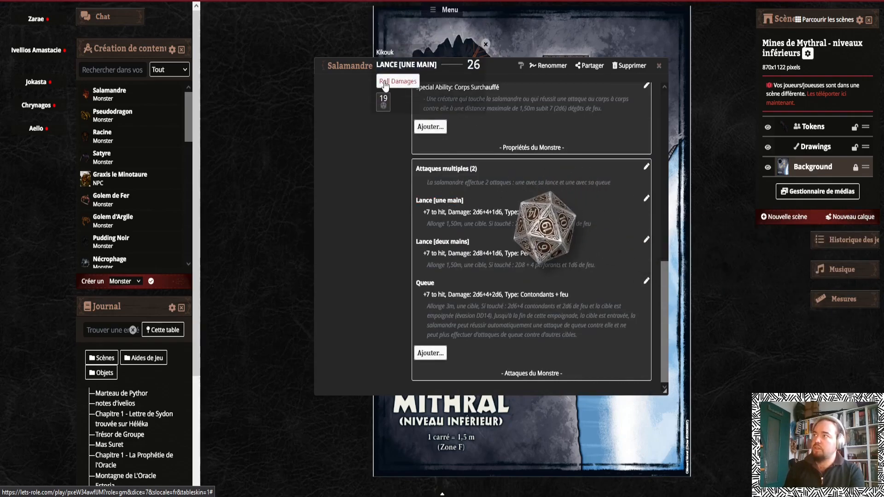
{"action": "left_click", "coordinate": [384, 83]}
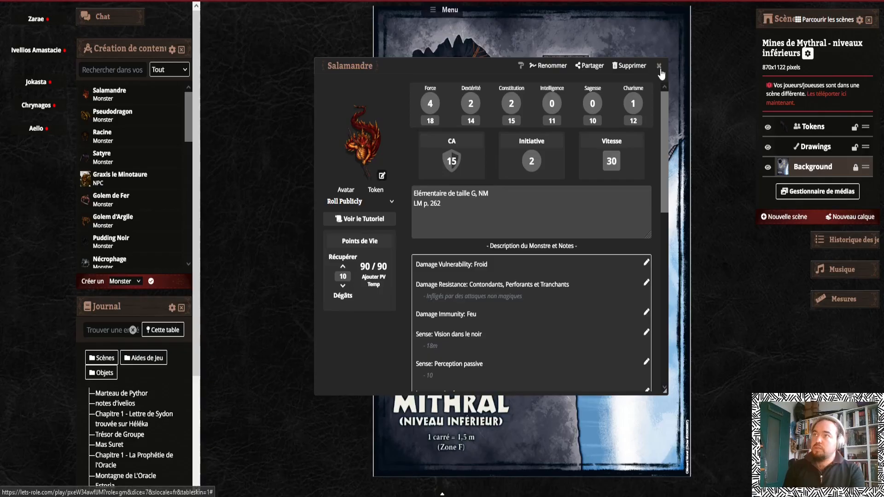
Close the sheet and place two Salamandre tokens on the map near room 20
{"action": "left_click", "coordinate": [658, 65]}
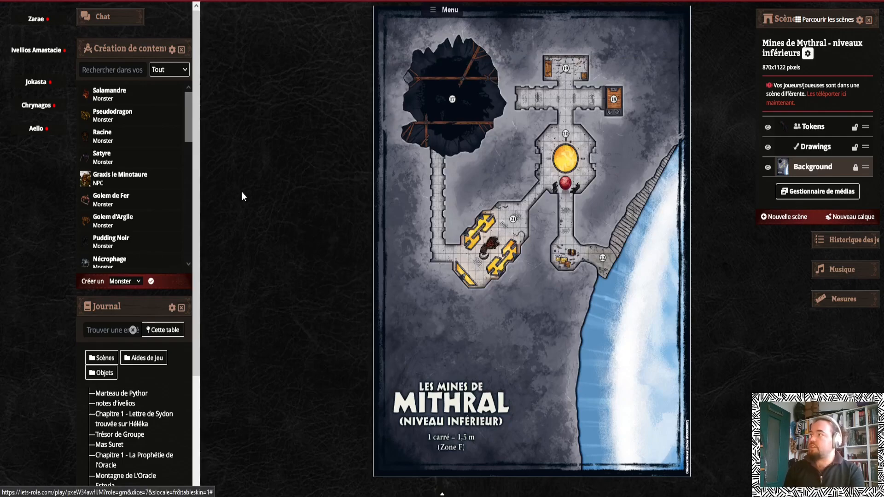
{"action": "scroll", "coordinate": [243, 177], "scroll_direction": "up", "scroll_amount": 2}
{"action": "scroll", "coordinate": [277, 162], "scroll_direction": "up", "scroll_amount": 1}
{"action": "left_click_drag", "start_coordinate": [456, 266], "coordinate": [335, 275]}
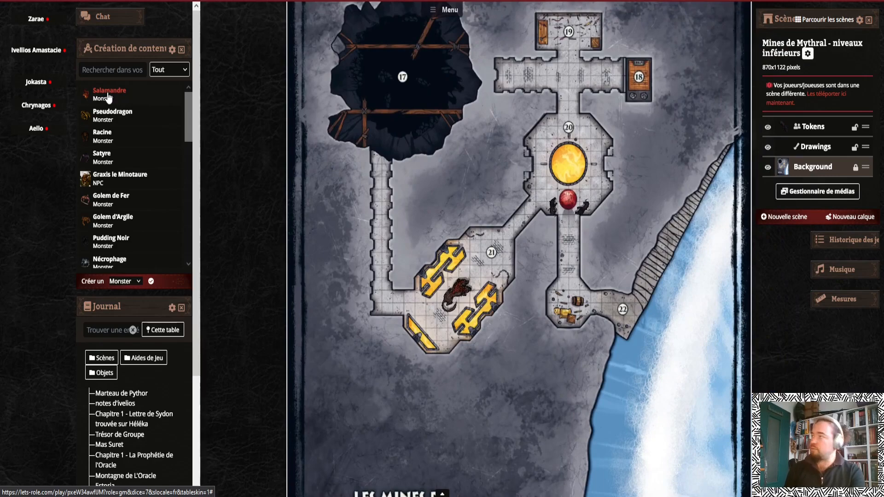
{"action": "left_click_drag", "start_coordinate": [110, 95], "coordinate": [375, 207]}
{"action": "left_click_drag", "start_coordinate": [549, 172], "coordinate": [574, 166]}
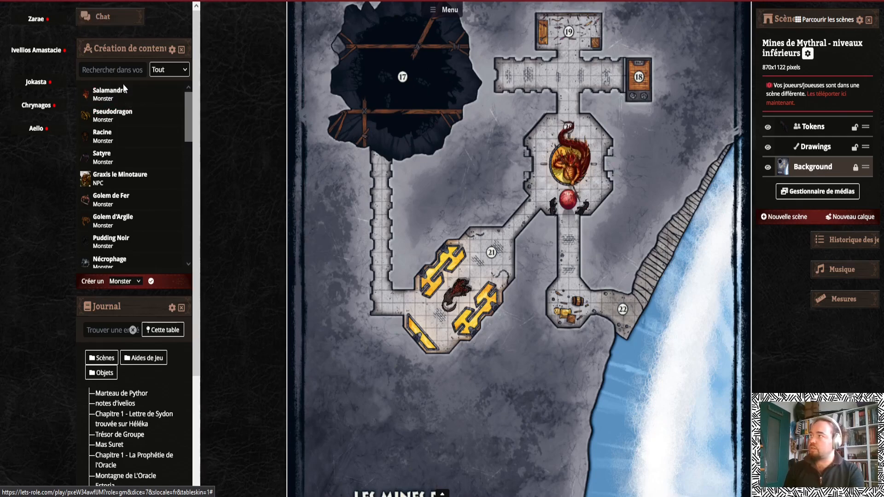
{"action": "left_click_drag", "start_coordinate": [492, 150], "coordinate": [491, 149]}
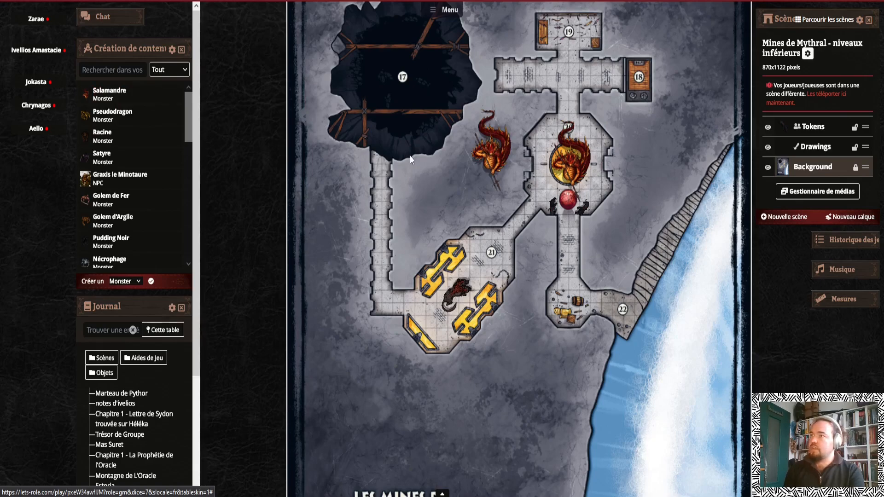
Resize both Salamandre tokens to grid size, one on the fire pit and one beside the room
{"action": "left_click", "coordinate": [584, 158]}
{"action": "left_click_drag", "start_coordinate": [571, 96], "coordinate": [569, 200]}
{"action": "left_click_drag", "start_coordinate": [613, 111], "coordinate": [570, 157]}
{"action": "left_click_drag", "start_coordinate": [550, 190], "coordinate": [567, 171]}
{"action": "left_click", "coordinate": [493, 154]}
{"action": "left_click_drag", "start_coordinate": [532, 100], "coordinate": [501, 137]}
{"action": "left_click_drag", "start_coordinate": [490, 171], "coordinate": [506, 167]}
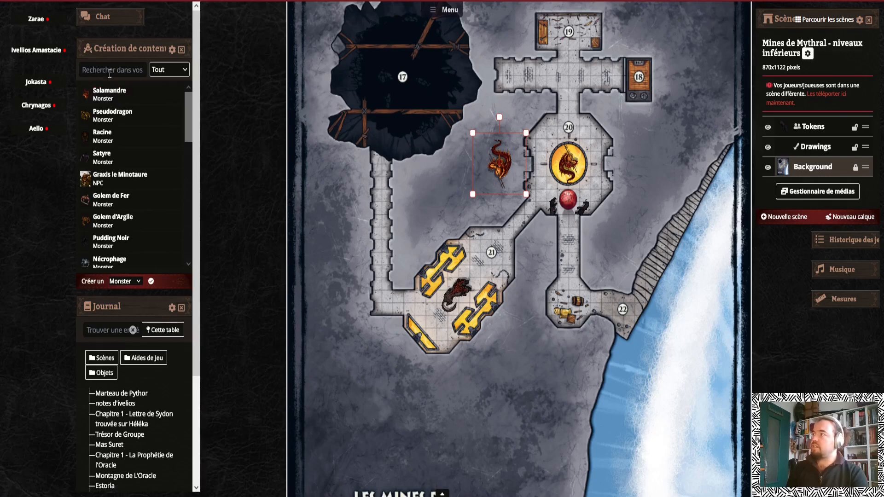
Open both Salamandre tokens' sheets and deal 10 damage to one of them
{"action": "left_click", "coordinate": [568, 160]}
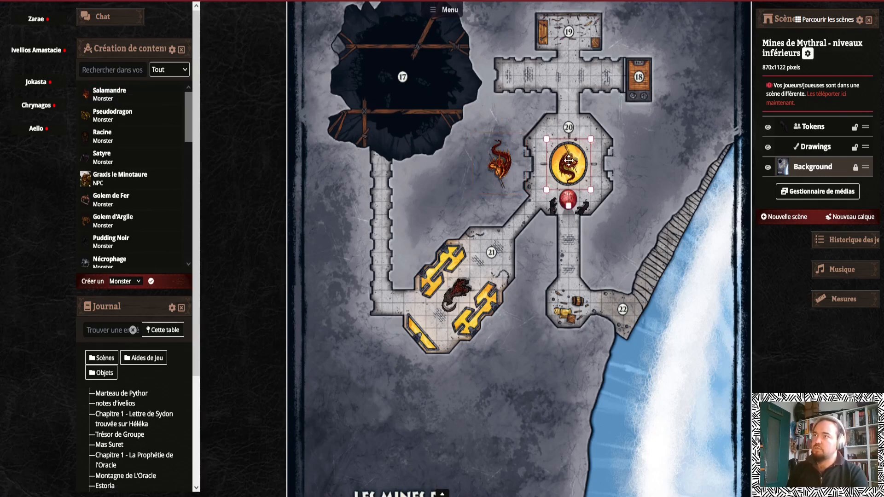
{"action": "double_click", "coordinate": [568, 160]}
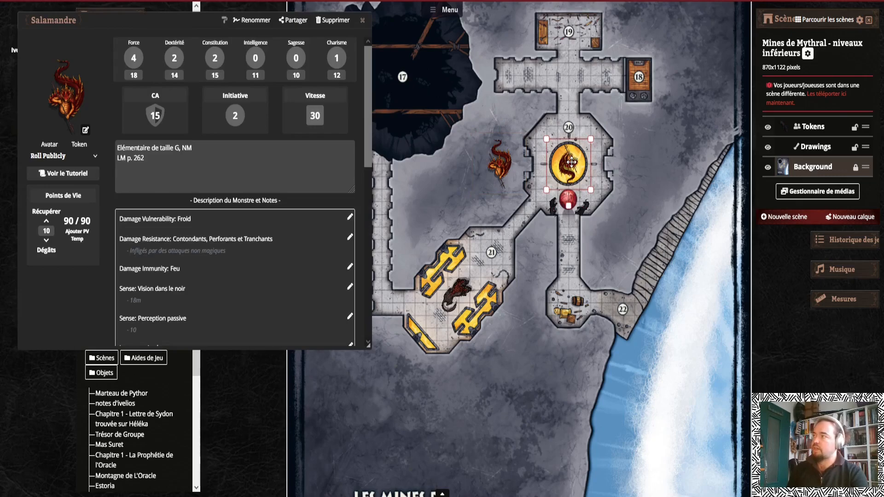
{"action": "left_click_drag", "start_coordinate": [170, 20], "coordinate": [177, 149]}
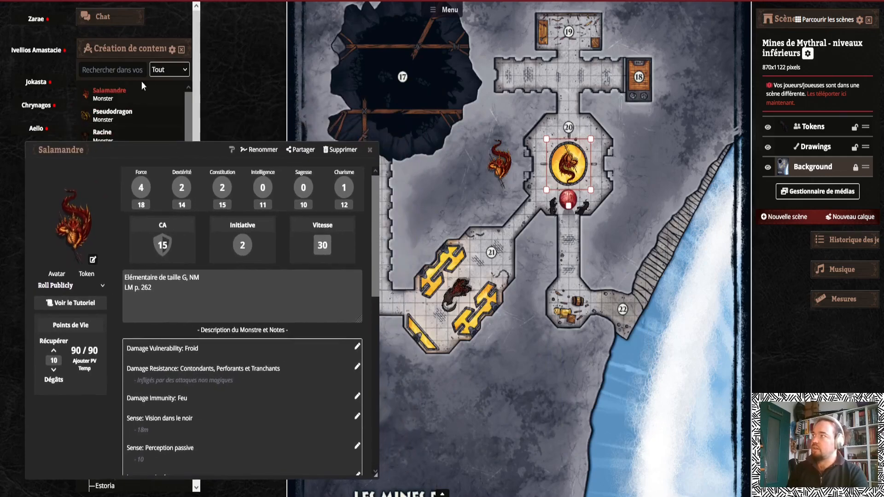
{"action": "double_click", "coordinate": [474, 175]}
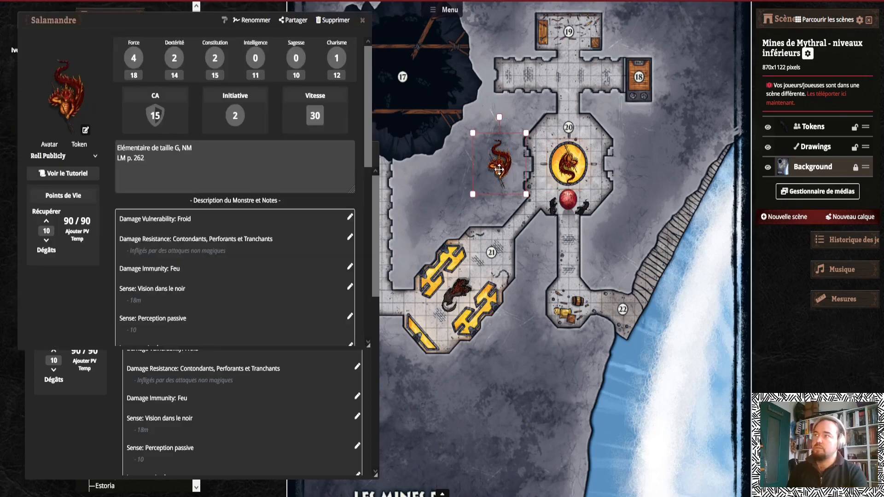
{"action": "double_click", "coordinate": [547, 163]}
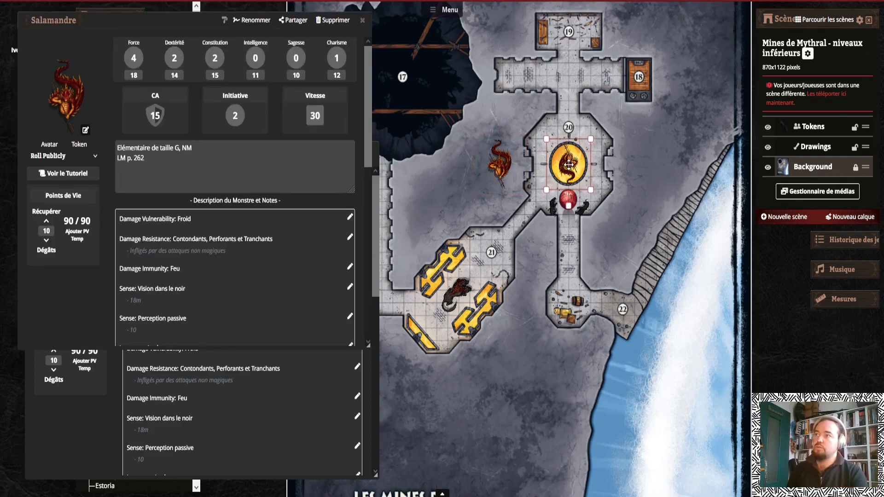
{"action": "left_click", "coordinate": [53, 370]}
{"action": "double_click", "coordinate": [498, 163]}
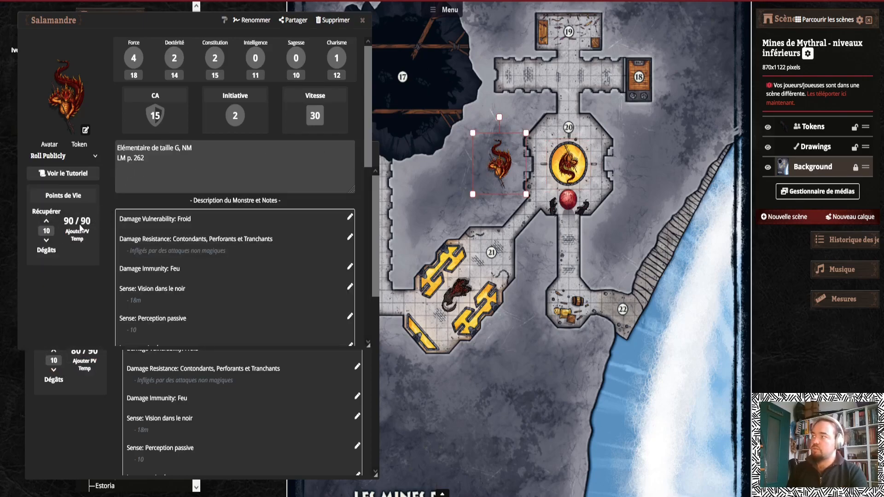
Close both monster sheets and the content-creation and journal panels
{"action": "left_click", "coordinate": [363, 20]}
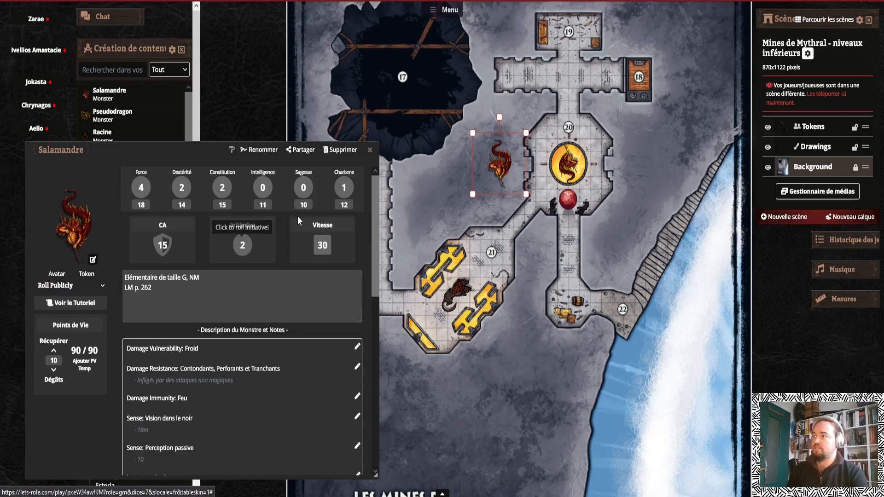
{"action": "left_click", "coordinate": [369, 150]}
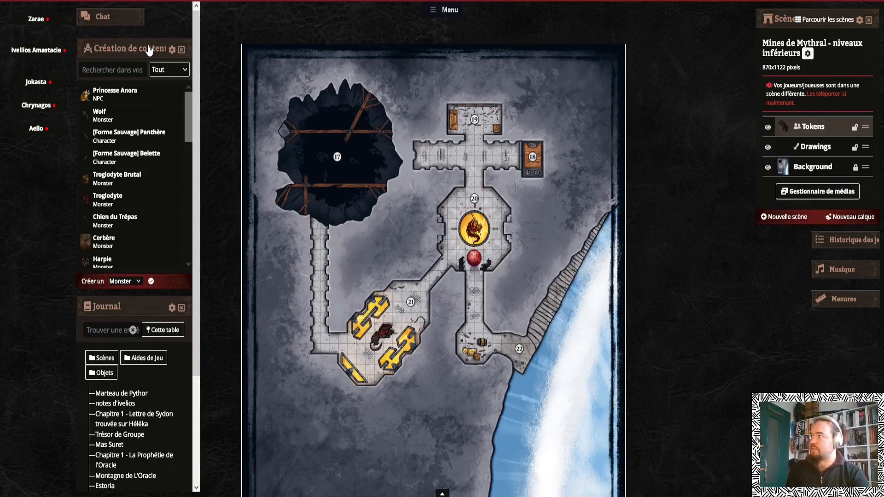
{"action": "left_click", "coordinate": [149, 48]}
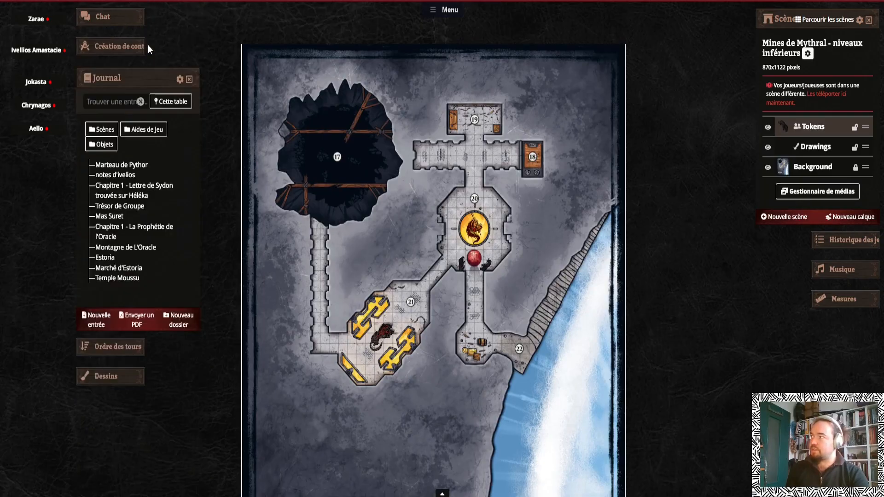
{"action": "left_click", "coordinate": [137, 81]}
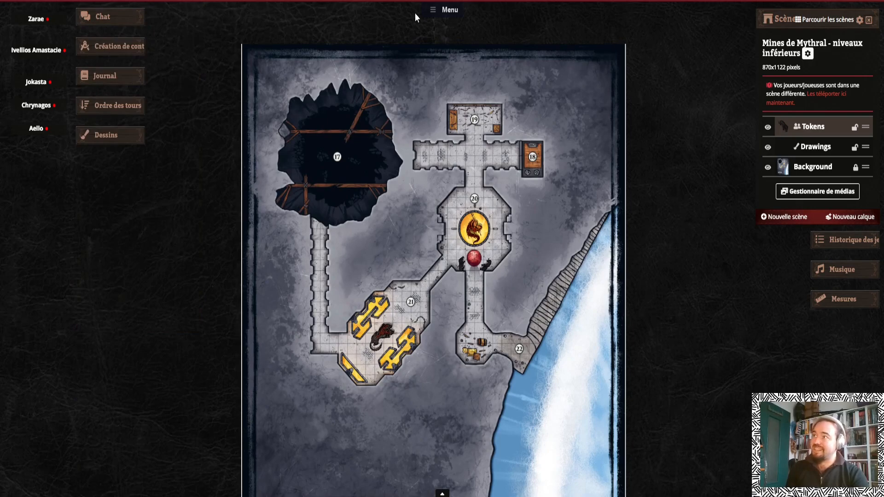
Show the book panel, open the DnD5 SRD book, search for "salamander" and review its Salamander entry
{"action": "left_click", "coordinate": [431, 11]}
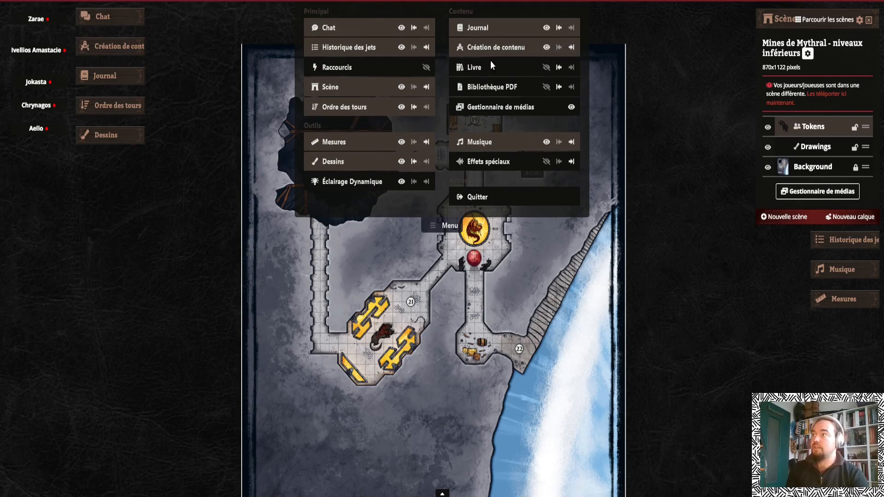
{"action": "left_click", "coordinate": [546, 68]}
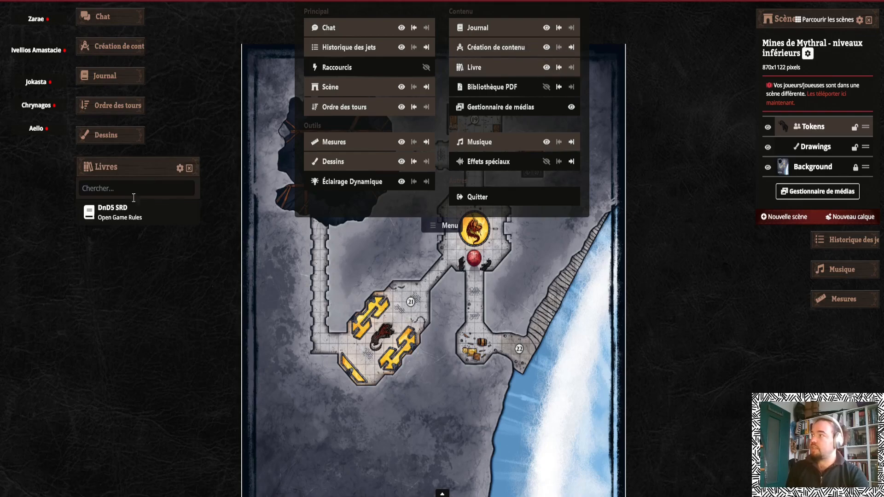
{"action": "left_click", "coordinate": [111, 212]}
{"action": "left_click", "coordinate": [135, 183]}
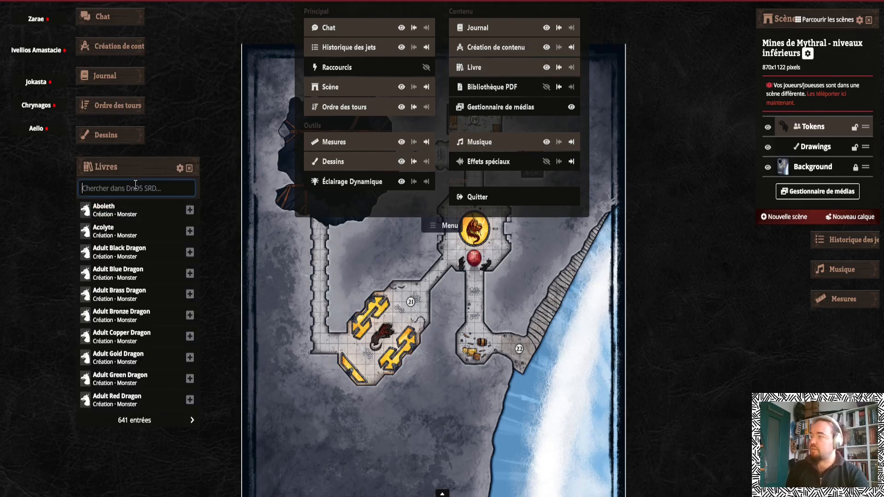
{"action": "type", "text": "salamandr"}
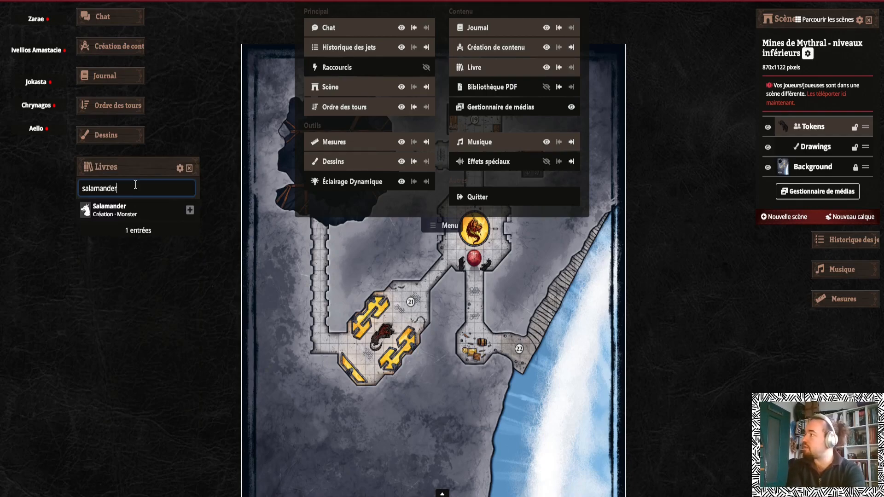
{"action": "left_click", "coordinate": [121, 209]}
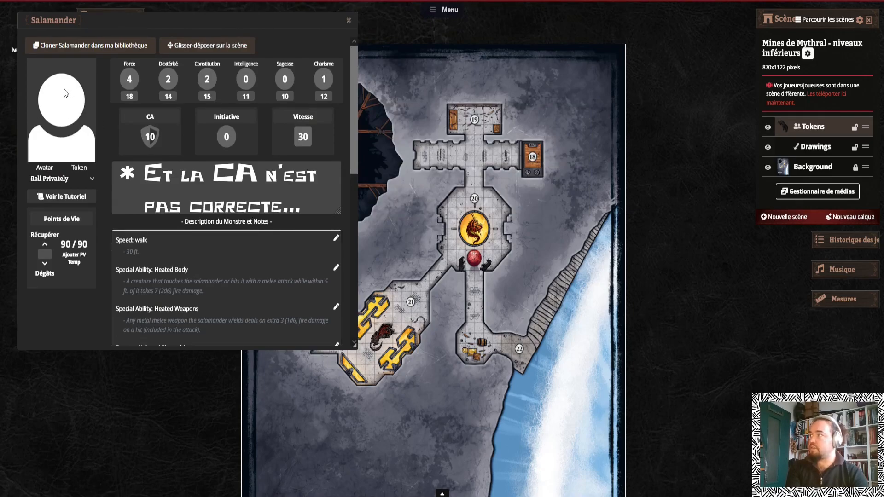
{"action": "scroll", "coordinate": [269, 208], "scroll_direction": "down", "scroll_amount": 3}
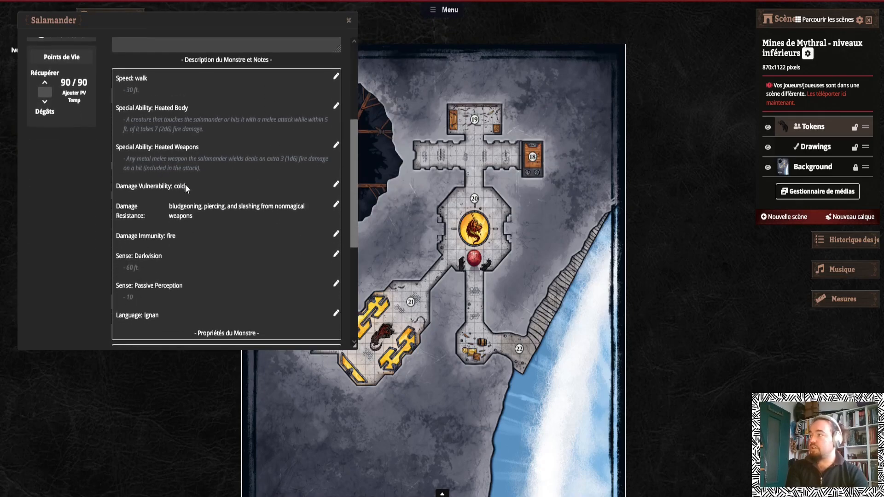
{"action": "scroll", "coordinate": [231, 220], "scroll_direction": "down", "scroll_amount": 4}
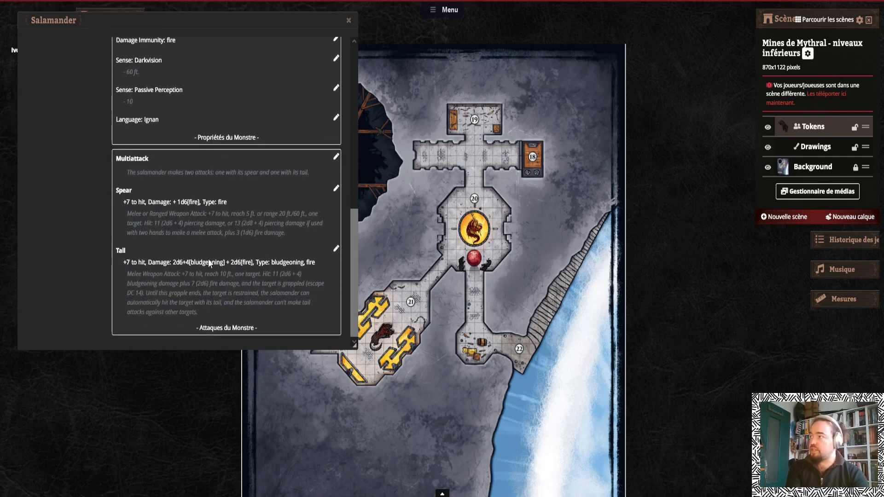
Review the SRD Salamander sheet's characteristics, abilities and attacks, moving its window beside the map
{"action": "scroll", "coordinate": [250, 265], "scroll_direction": "up", "scroll_amount": 8}
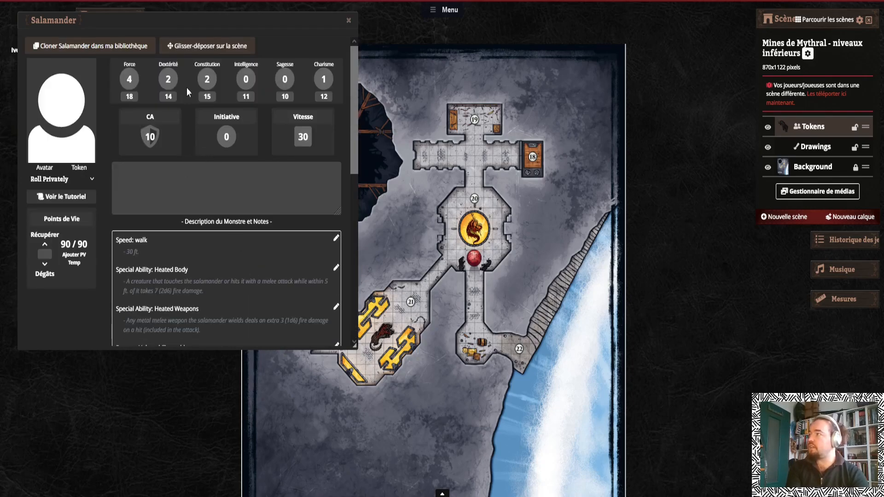
{"action": "left_click_drag", "start_coordinate": [281, 20], "coordinate": [271, 27]}
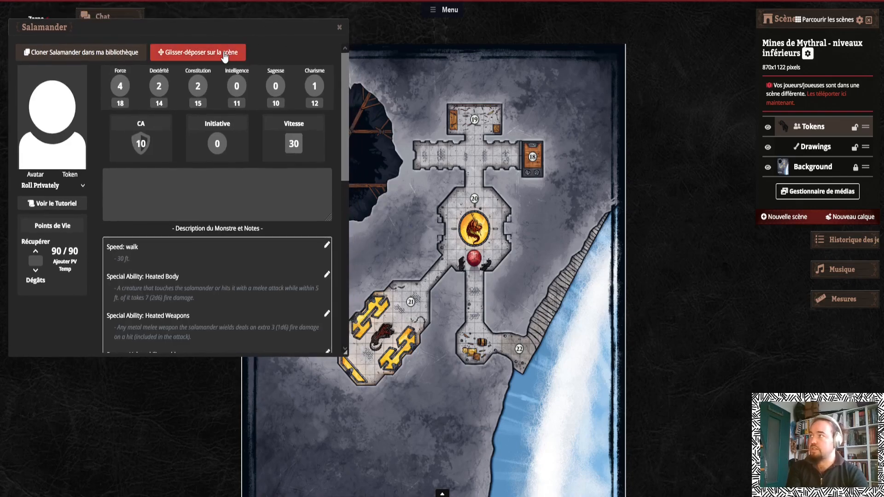
{"action": "scroll", "coordinate": [477, 204], "scroll_direction": "up", "scroll_amount": 1}
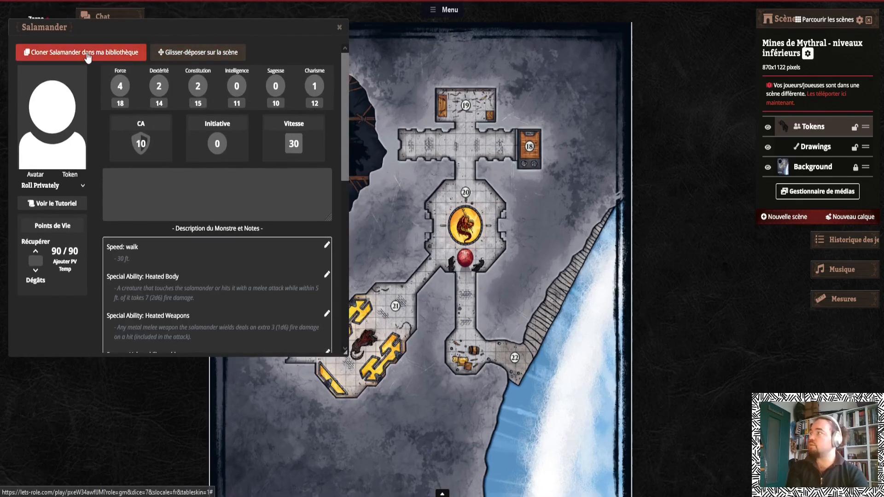
{"action": "left_click_drag", "start_coordinate": [173, 41], "coordinate": [598, 122]}
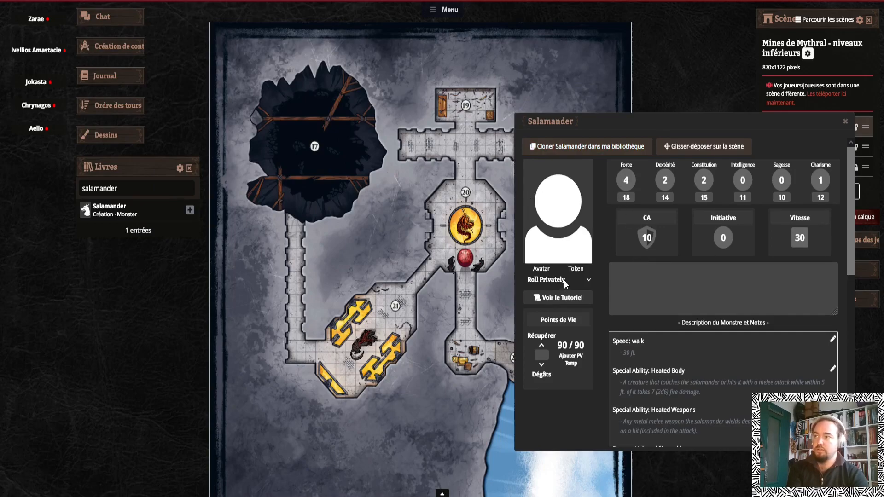
{"action": "scroll", "coordinate": [680, 300], "scroll_direction": "down", "scroll_amount": 6}
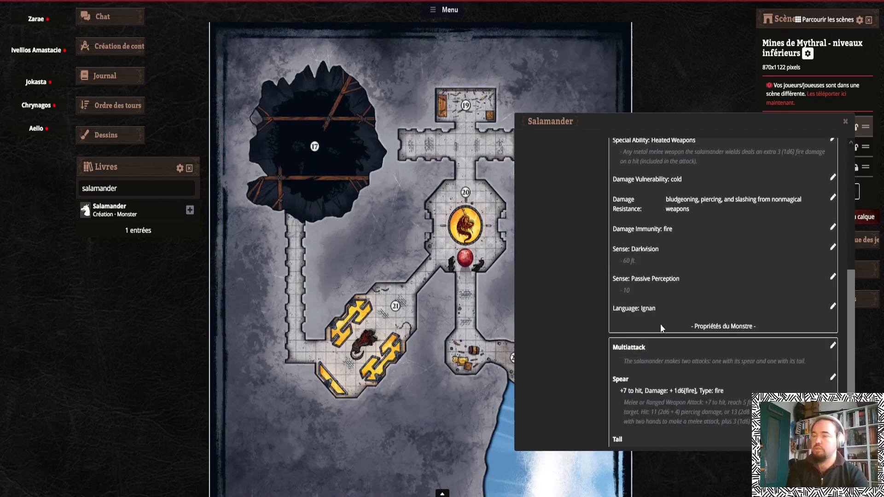
{"action": "scroll", "coordinate": [724, 353], "scroll_direction": "down", "scroll_amount": 2}
{"action": "scroll", "coordinate": [725, 357], "scroll_direction": "up", "scroll_amount": 8}
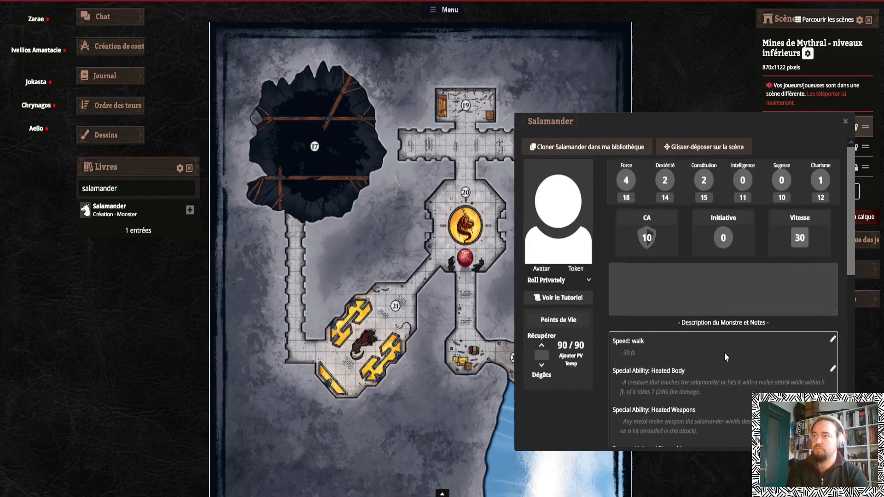
Close the SRD Salamander sheet and the book panel
{"action": "left_click", "coordinate": [845, 123]}
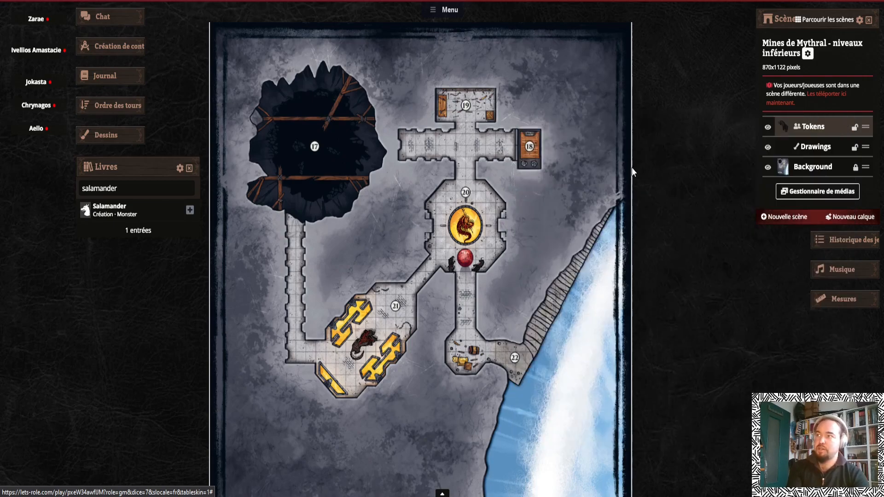
{"action": "left_click", "coordinate": [145, 169]}
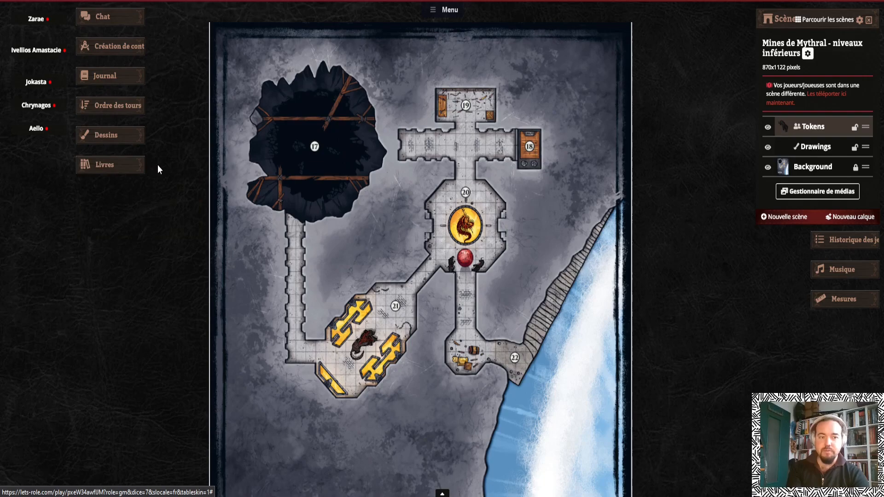